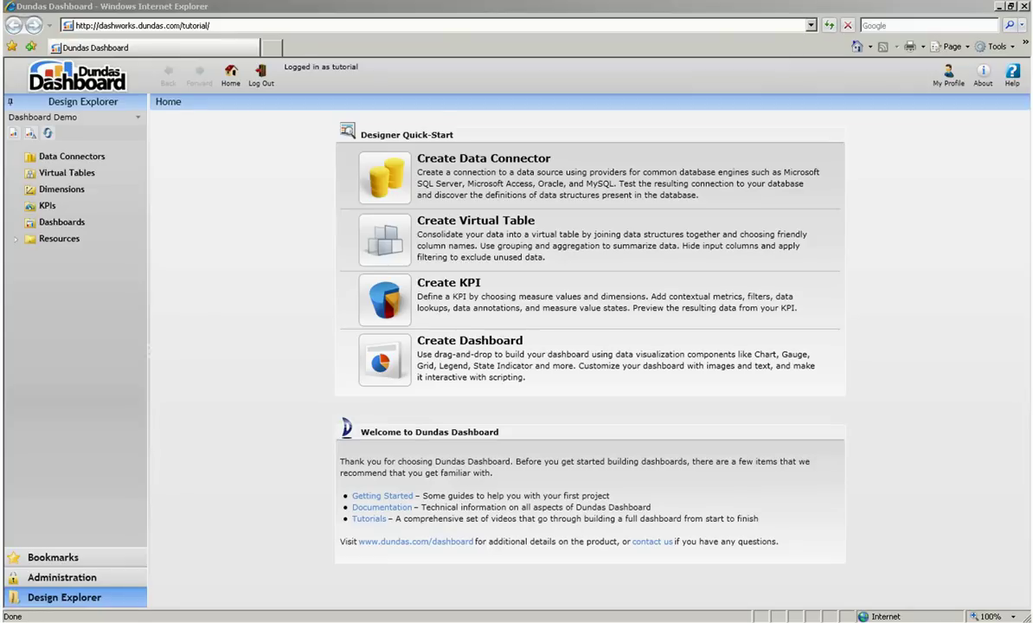
Create a data connector named SonaticaCorp using the Microsoft SQL Server 2005 or 2008 provider.
{"action": "left_click", "coordinate": [130, 156]}
{"action": "left_click", "coordinate": [136, 173]}
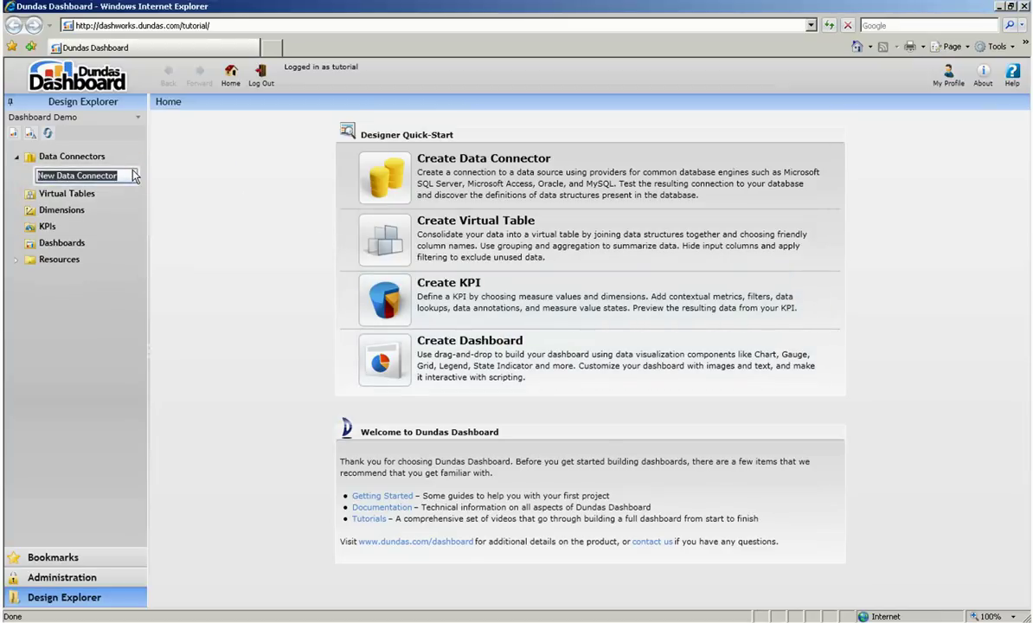
{"action": "type", "text": "SonaticaCorp"}
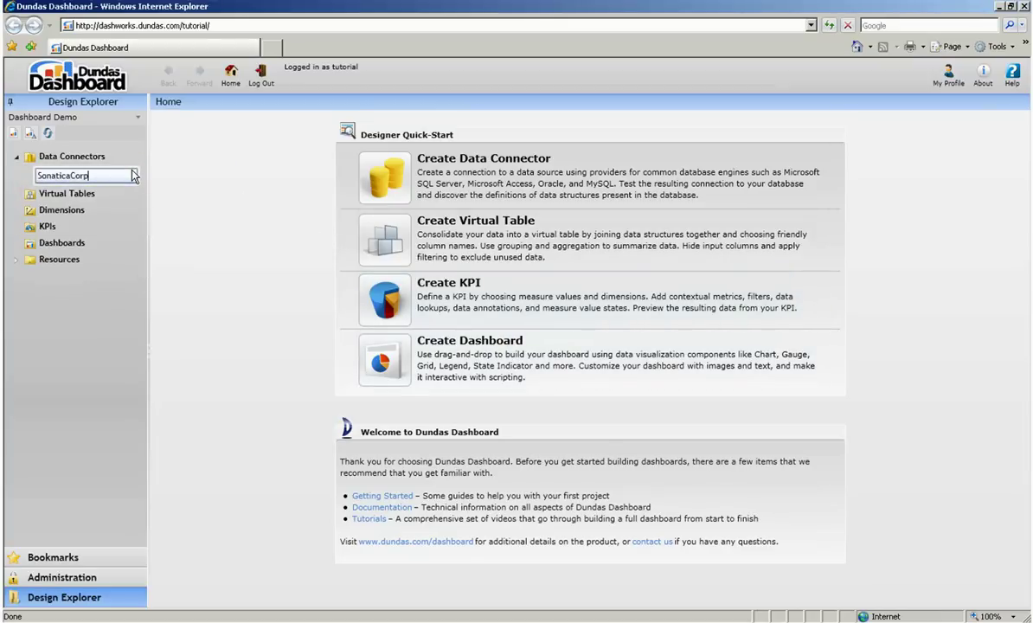
{"action": "key", "text": "Return"}
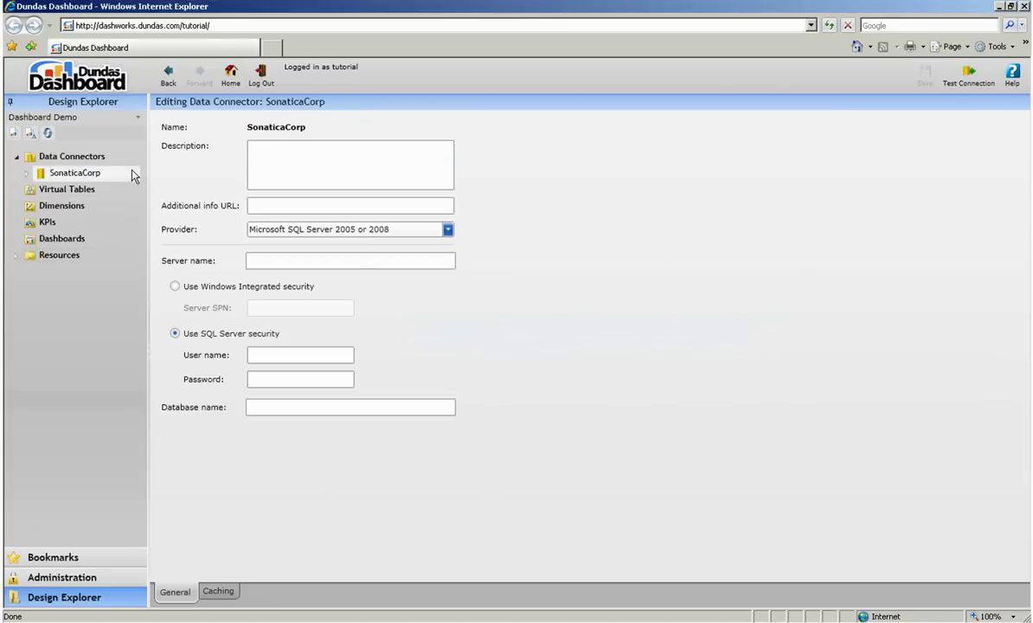
{"action": "left_click", "coordinate": [447, 229]}
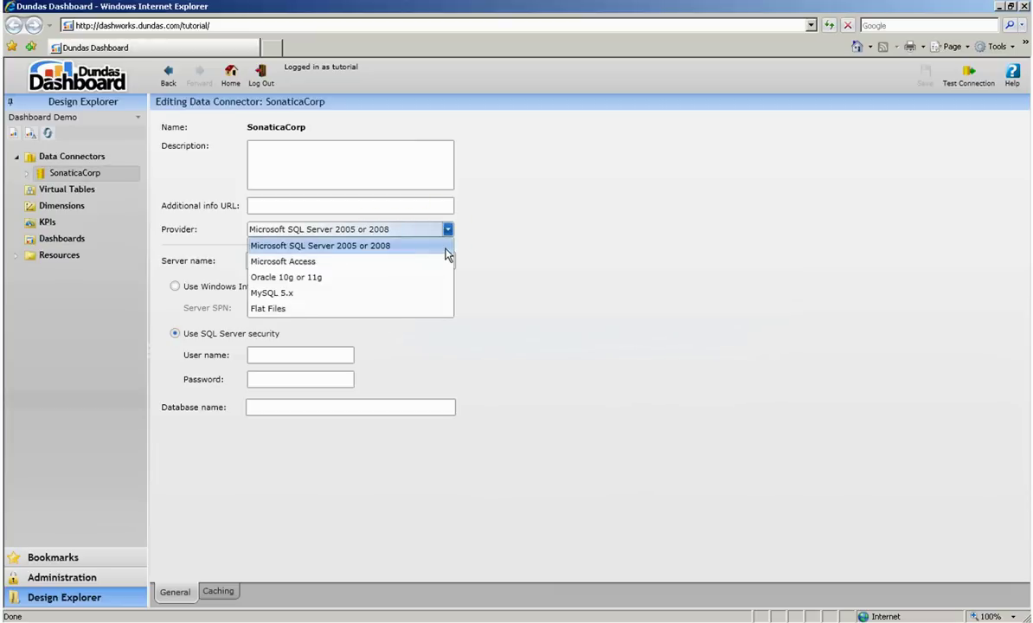
{"action": "left_click", "coordinate": [446, 247]}
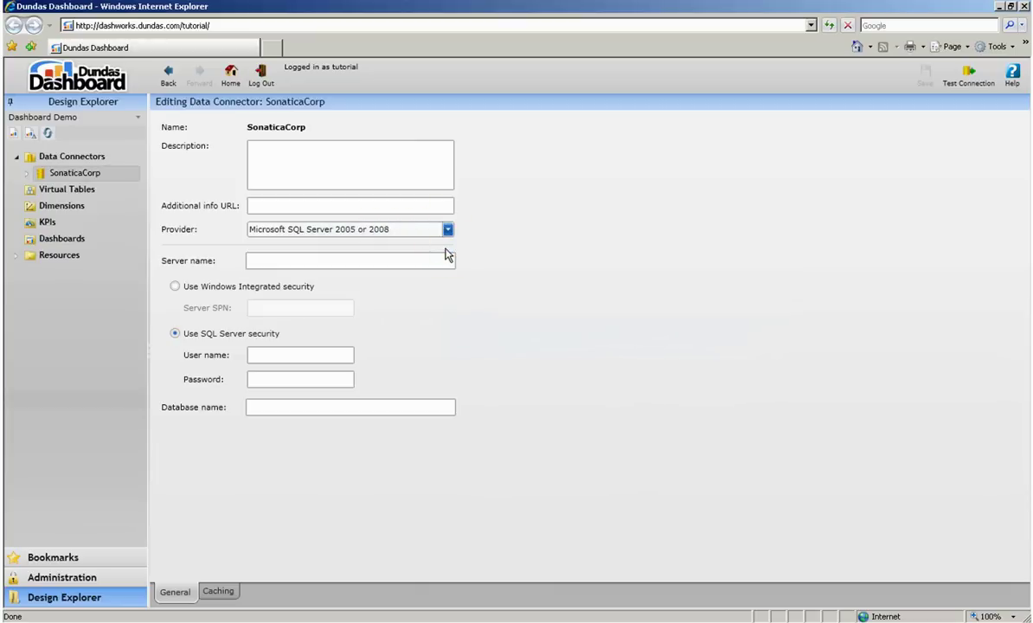
Enter server MARKET-VIDEOPC, the login user name and password, and database SonaticaCorp.
{"action": "type", "text": "MARKET-"}
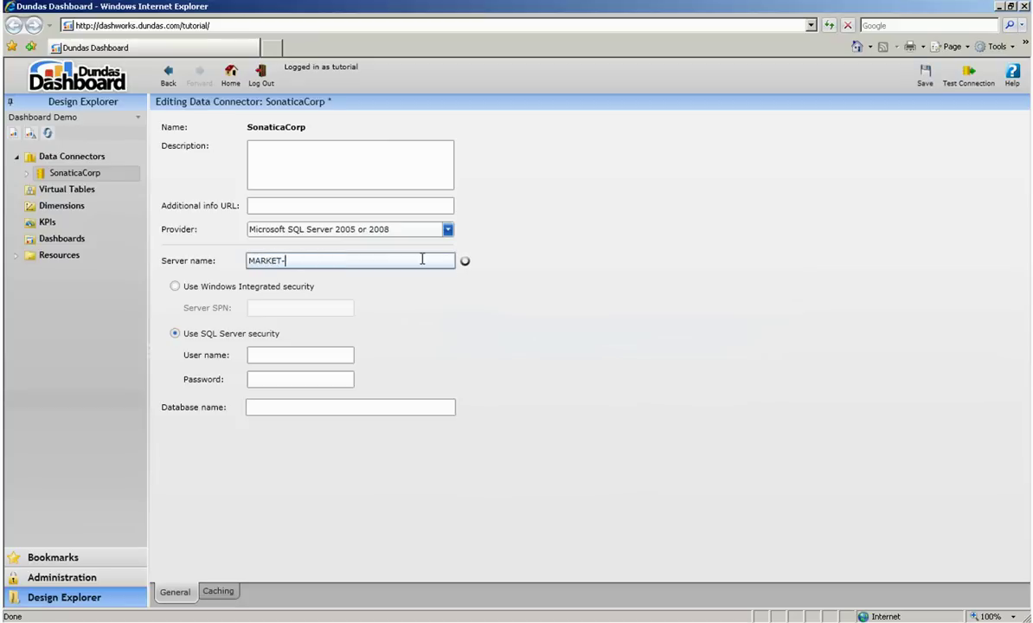
{"action": "type", "text": "VIDEOPC"}
{"action": "key", "text": "Tab"}
{"action": "key", "text": "Tab"}
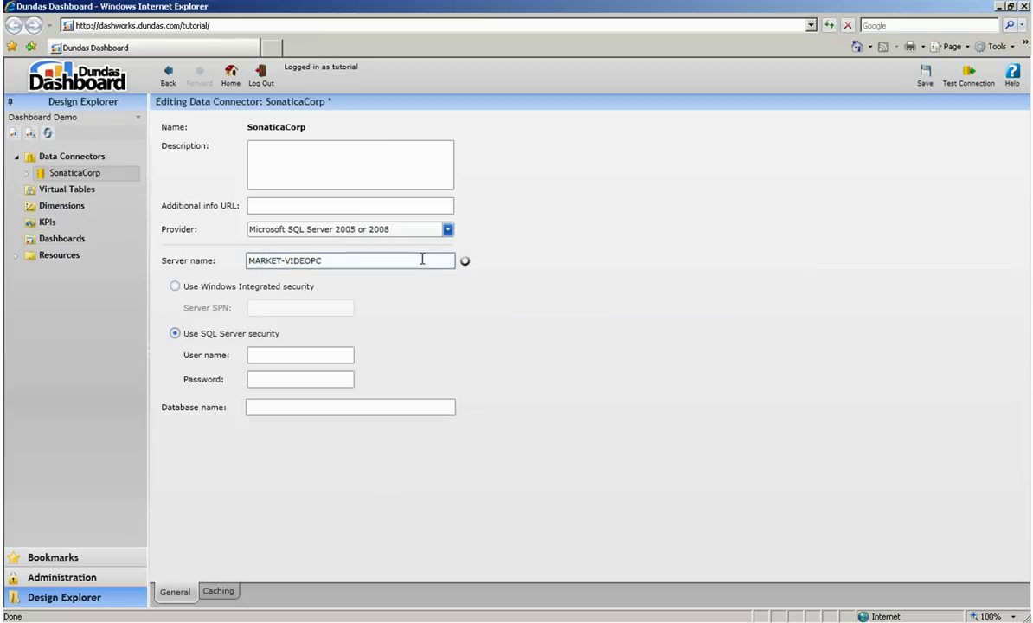
{"action": "type", "text": "tutorial"}
{"action": "key", "text": "Tab"}
{"action": "type", "text": "test"}
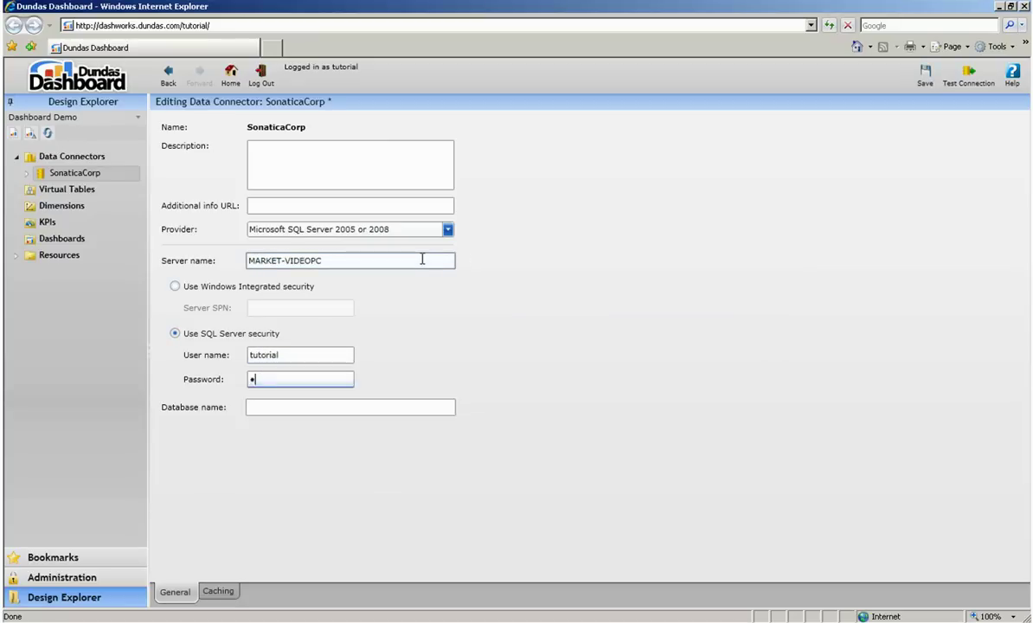
{"action": "key", "text": "Tab"}
{"action": "type", "text": "Sonat"}
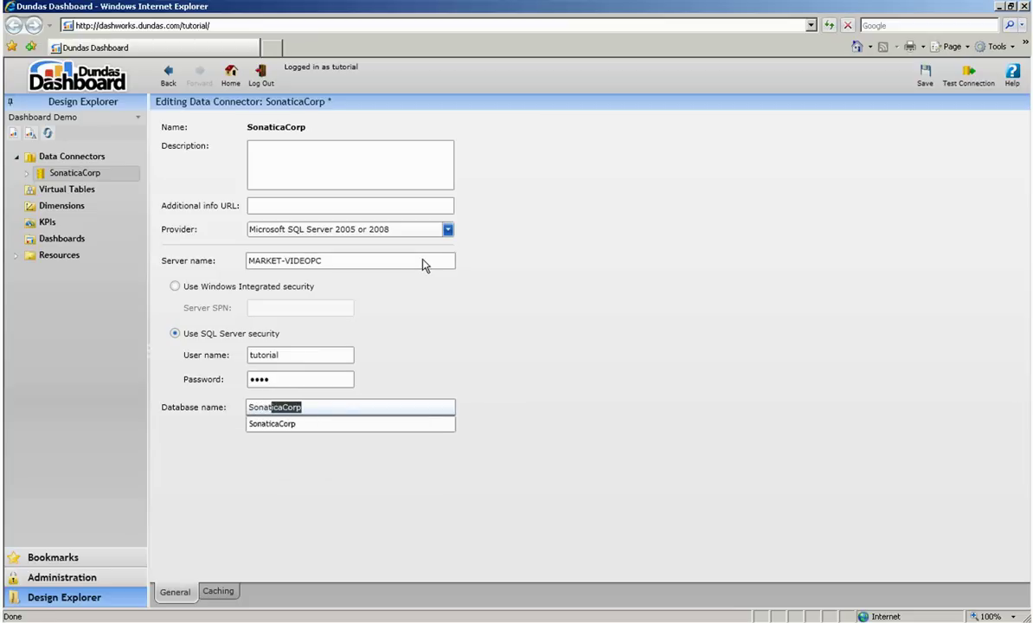
Test the connection successfully, save the connector, and discover its data structures.
{"action": "left_click", "coordinate": [966, 72]}
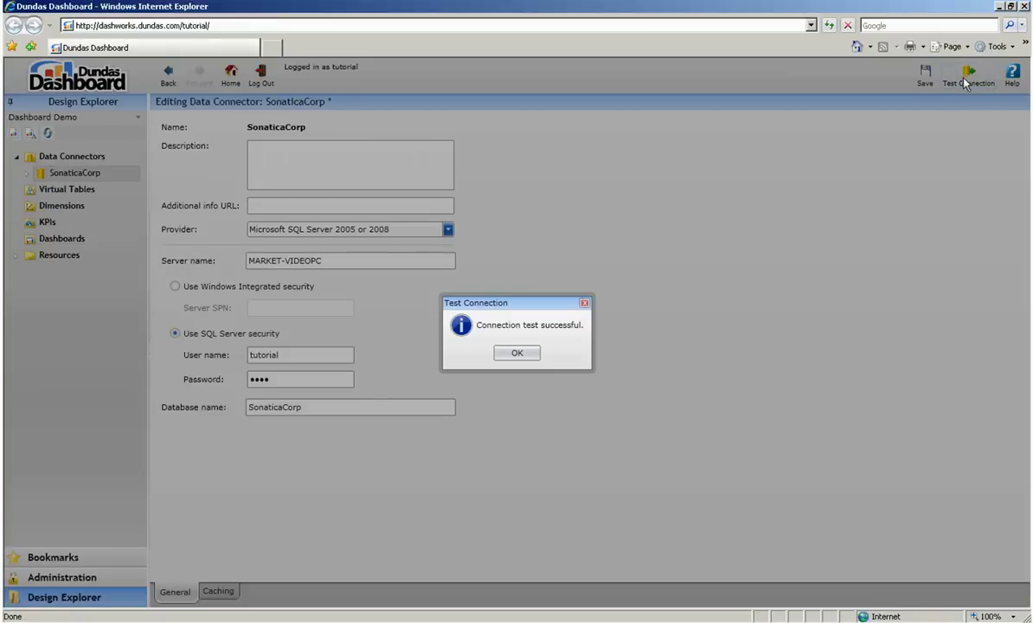
{"action": "left_click", "coordinate": [516, 355]}
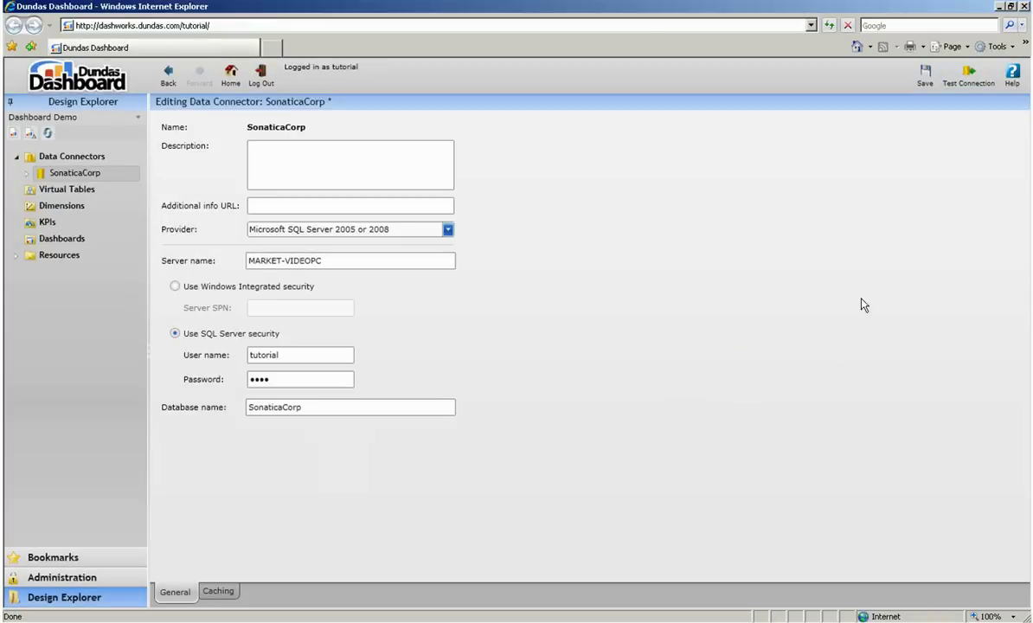
{"action": "left_click", "coordinate": [923, 87]}
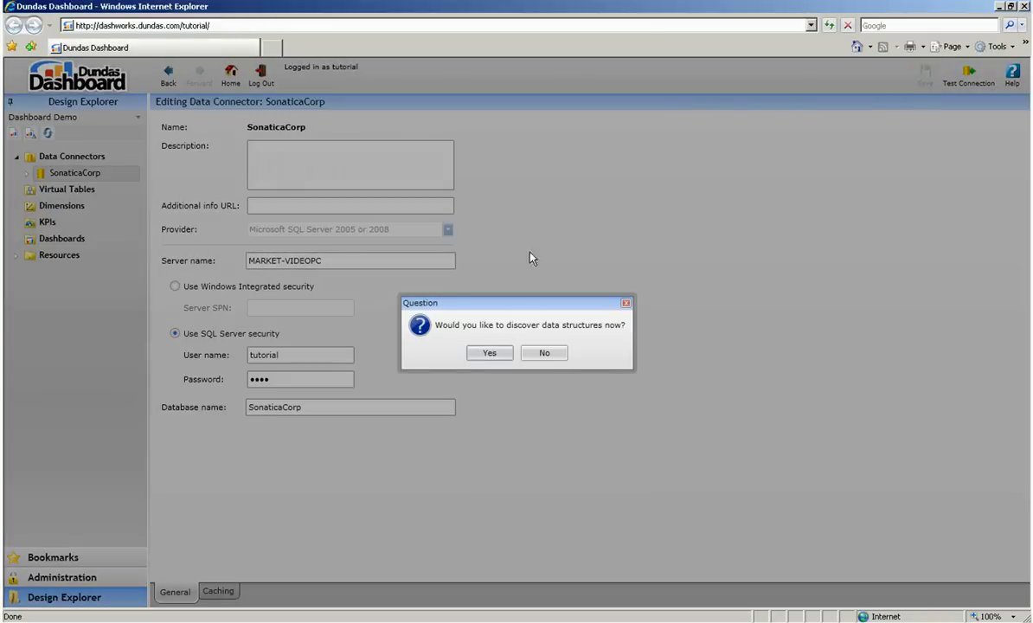
{"action": "left_click", "coordinate": [507, 358]}
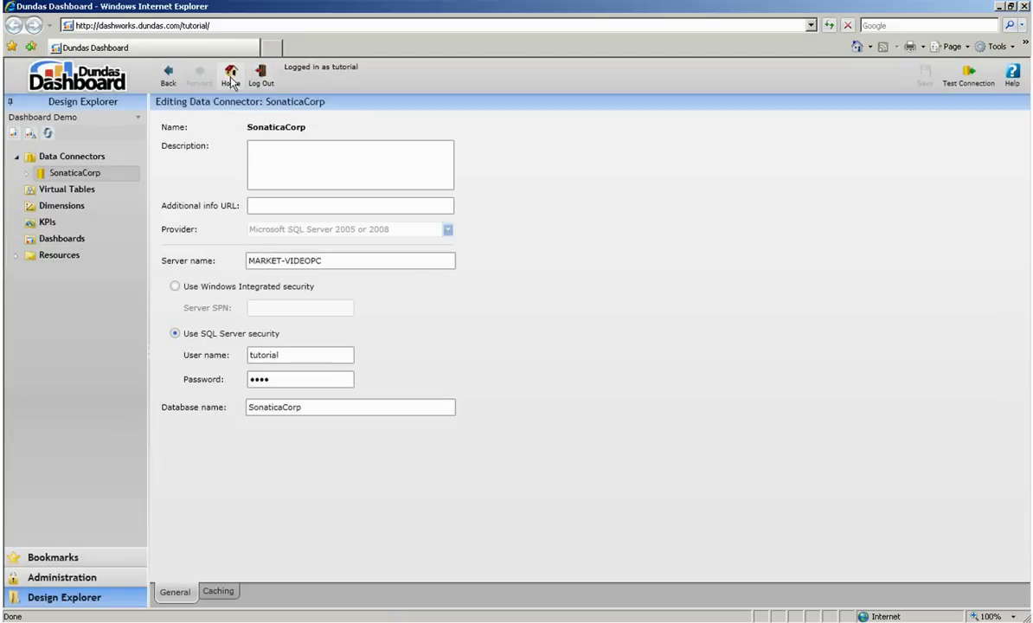
From Home, create a new virtual table named 'Revenue and Expenses'.
{"action": "left_click", "coordinate": [231, 78]}
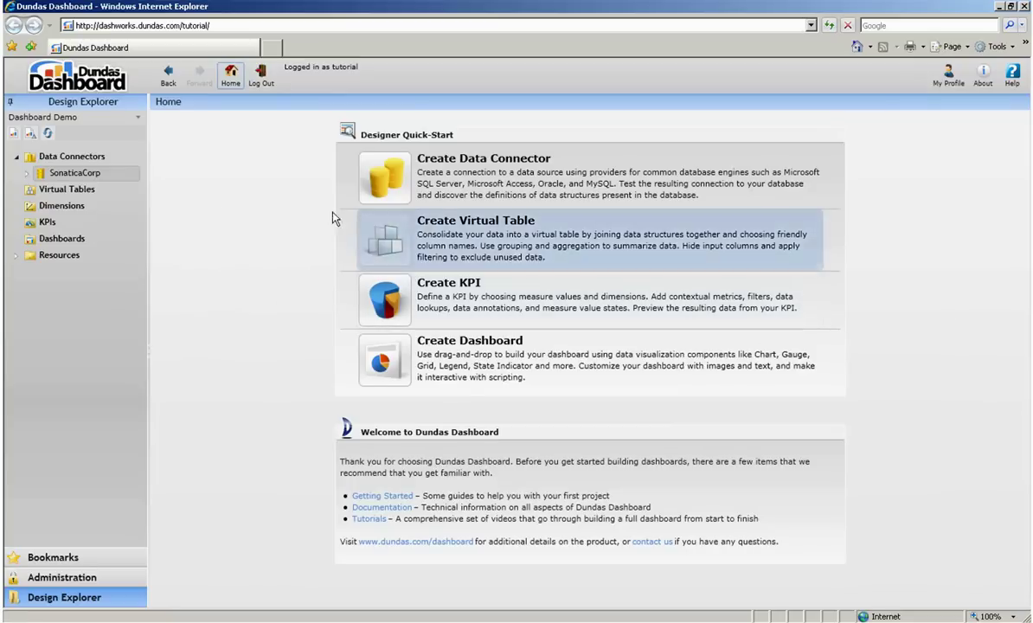
{"action": "right_click", "coordinate": [132, 195]}
{"action": "left_click", "coordinate": [139, 201]}
{"action": "type", "text": "Revenue and Expenses"}
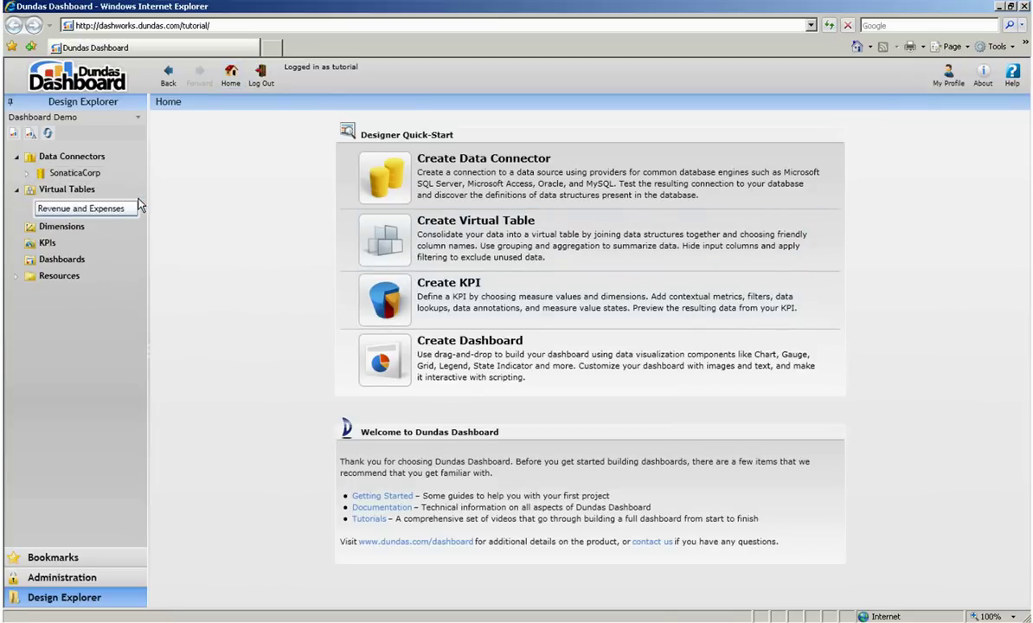
{"action": "key", "text": "Return"}
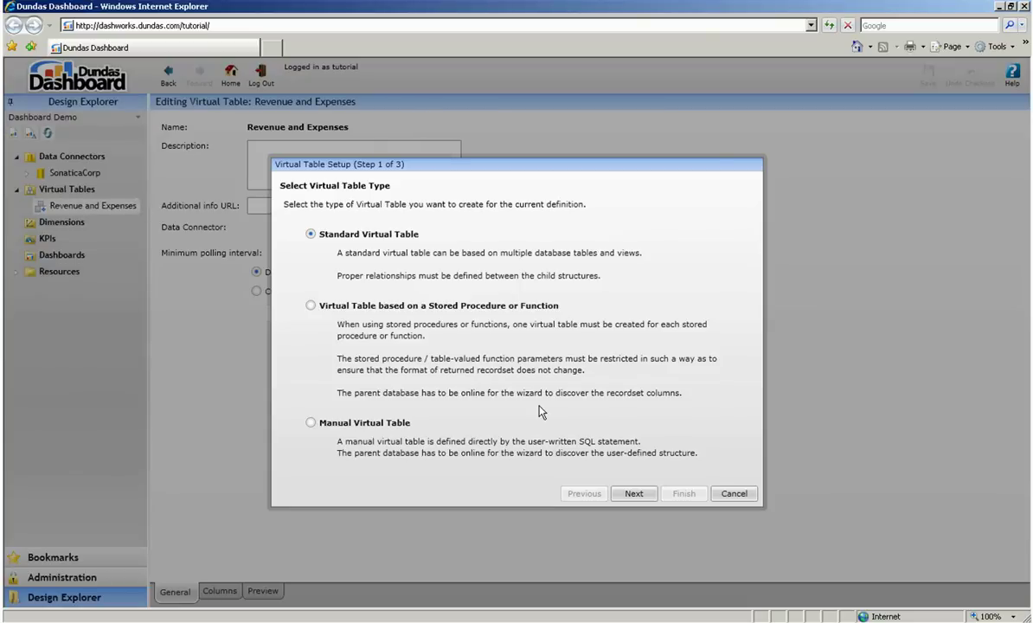
Build it on SonaticaCorp from the aggregate expenses by month and sales revenue by month views.
{"action": "left_click", "coordinate": [632, 494]}
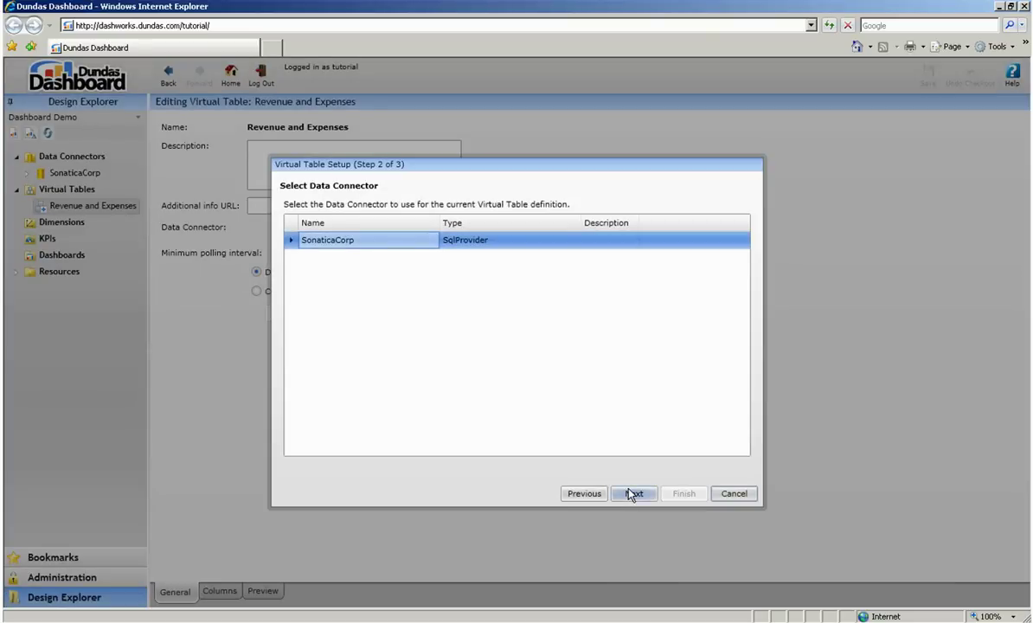
{"action": "left_click", "coordinate": [632, 493]}
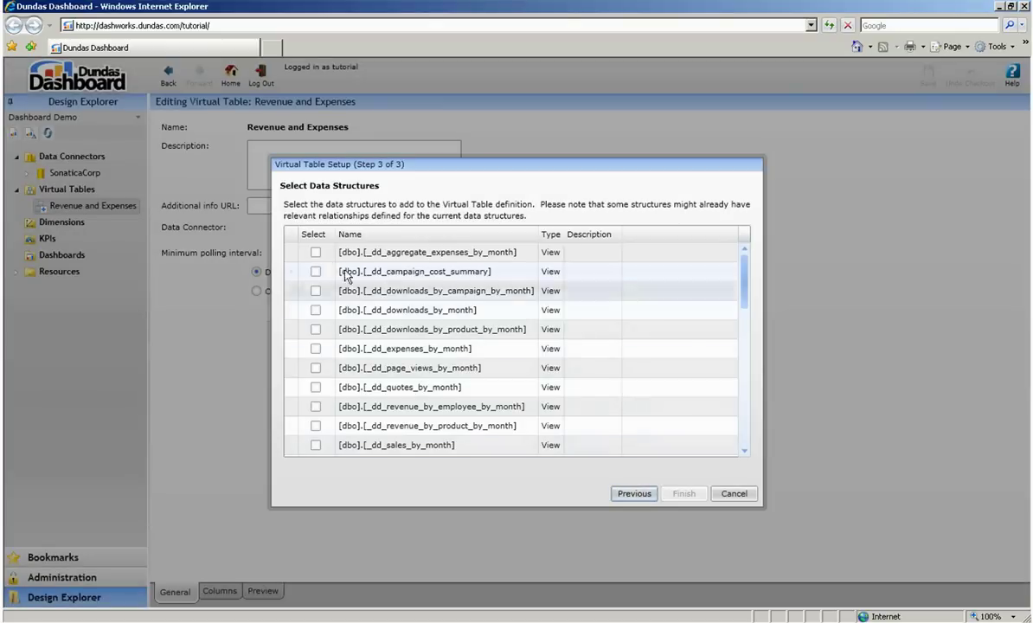
{"action": "left_click", "coordinate": [315, 252]}
{"action": "scroll", "coordinate": [336, 329], "scroll_direction": "down", "scroll_amount": 1}
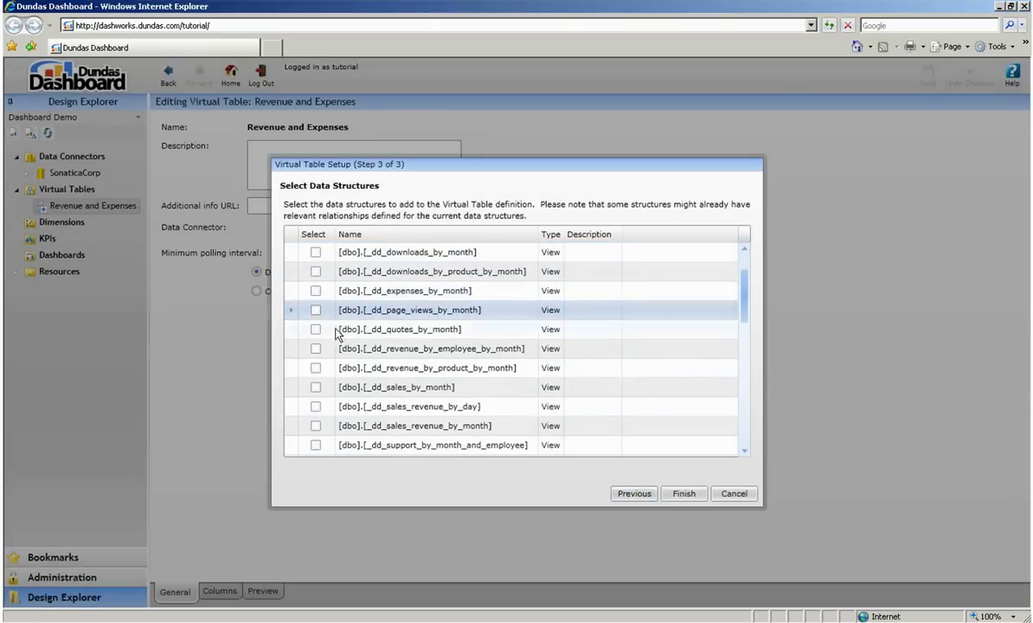
{"action": "left_click", "coordinate": [316, 425]}
{"action": "left_click", "coordinate": [675, 493]}
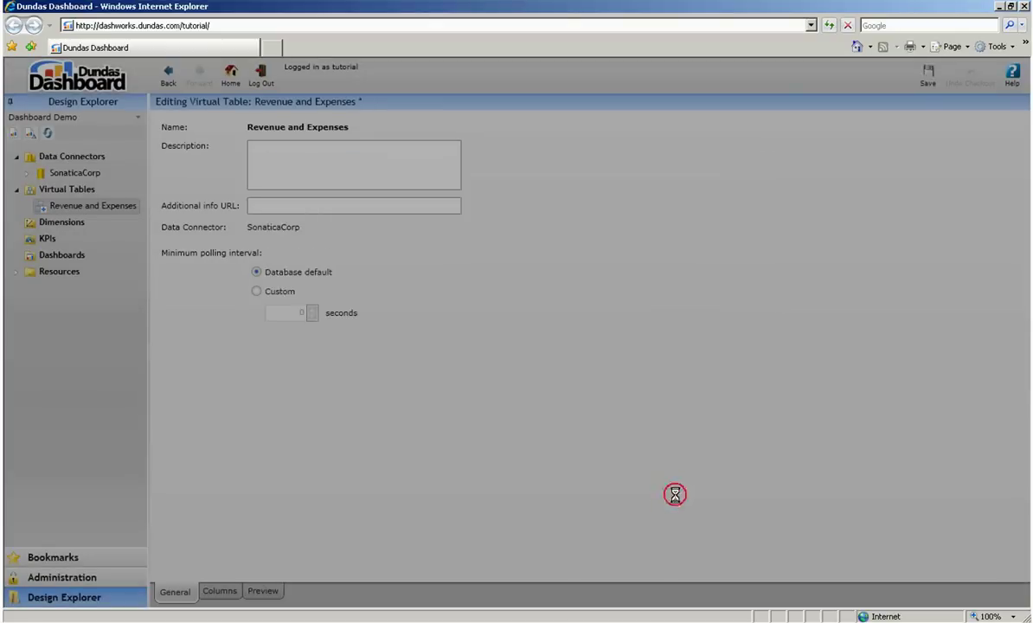
Add an Inner Join relationship with the expenses view as parent and sales revenue view as child.
{"action": "left_click", "coordinate": [228, 591]}
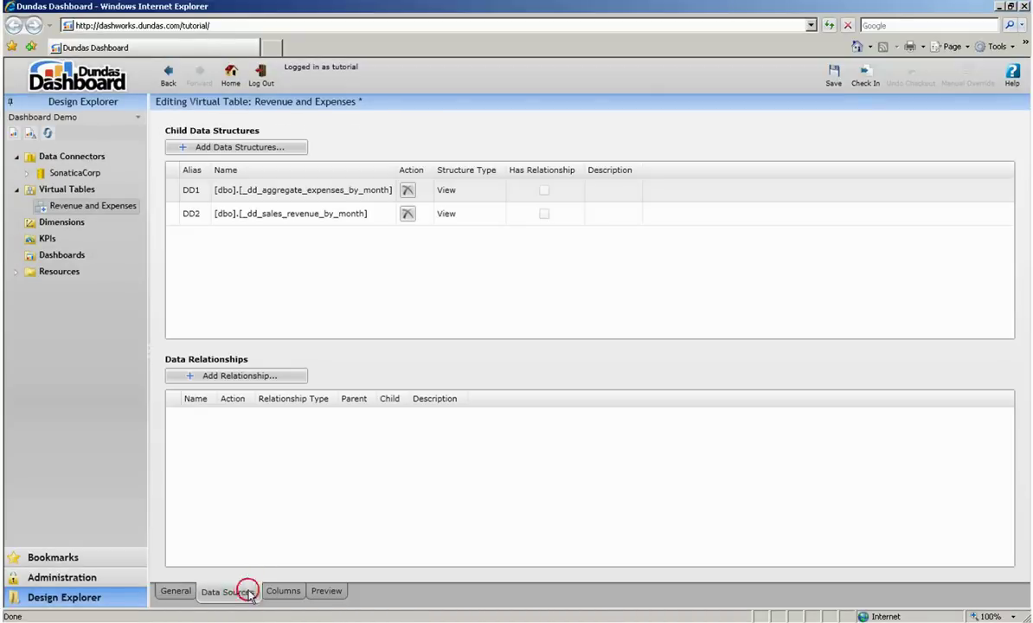
{"action": "left_click", "coordinate": [303, 382]}
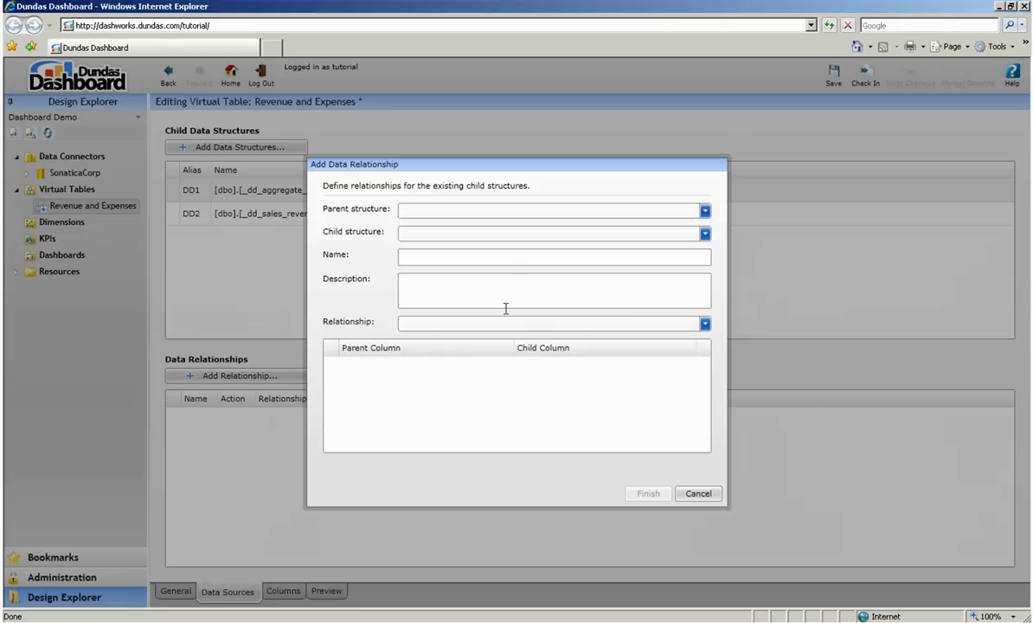
{"action": "left_click", "coordinate": [527, 213]}
{"action": "left_click", "coordinate": [533, 229]}
{"action": "left_click", "coordinate": [532, 234]}
{"action": "left_click", "coordinate": [536, 268]}
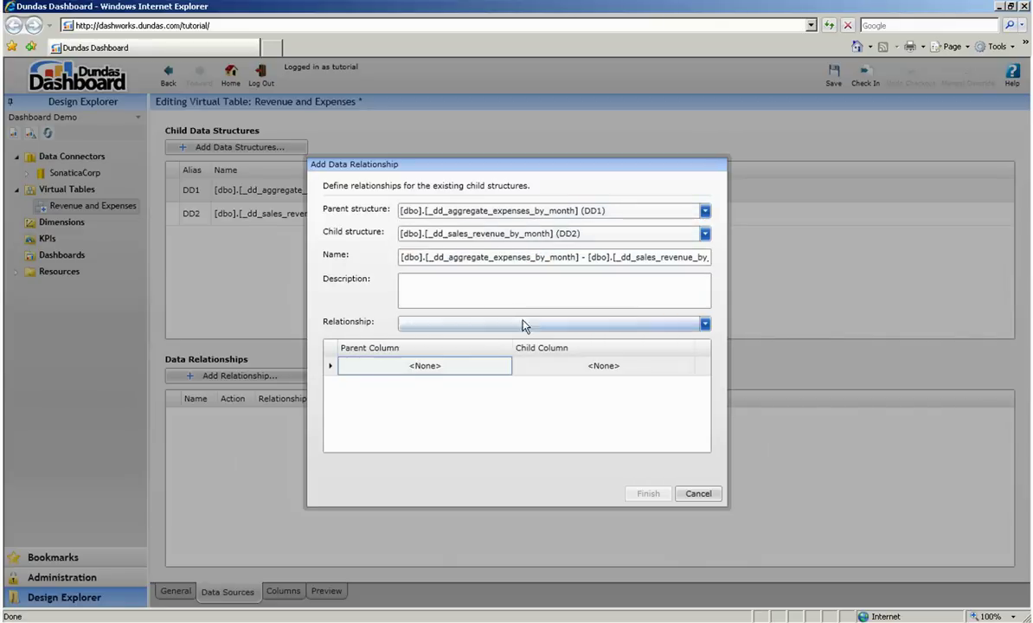
{"action": "left_click", "coordinate": [526, 324]}
{"action": "left_click", "coordinate": [525, 341]}
Match the parent's Month column to the child's Month column and finish the relationship.
{"action": "left_click", "coordinate": [504, 366]}
{"action": "left_click", "coordinate": [481, 363]}
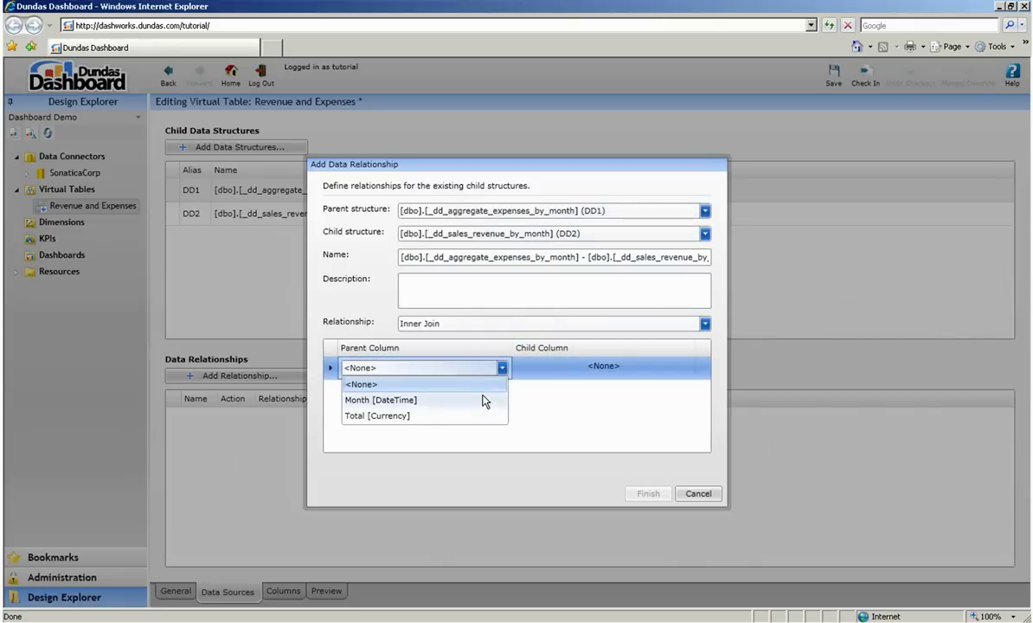
{"action": "left_click", "coordinate": [485, 399]}
{"action": "left_click", "coordinate": [609, 368]}
{"action": "left_click", "coordinate": [644, 400]}
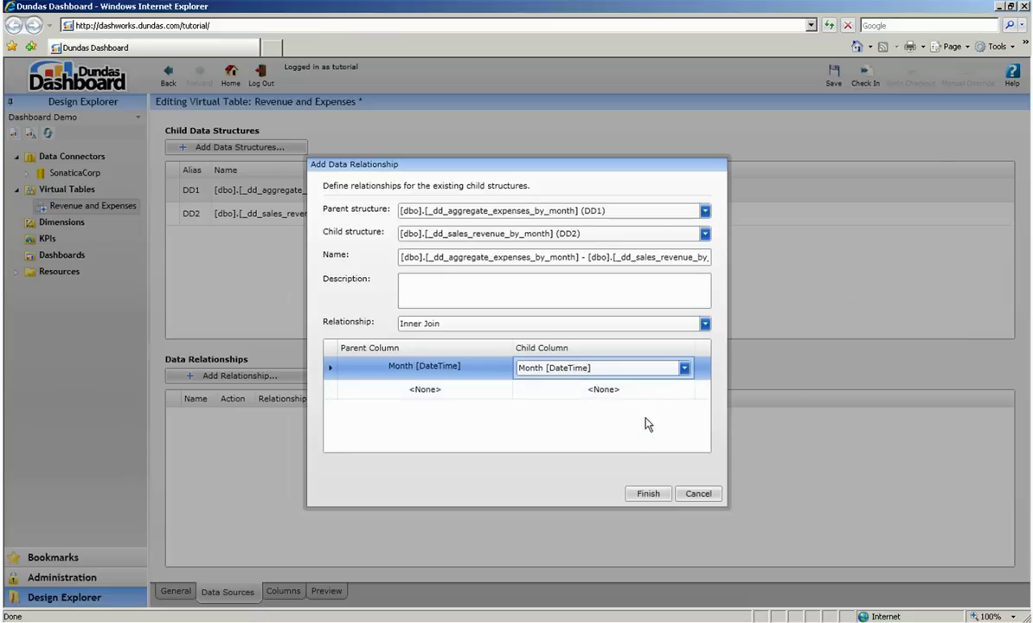
{"action": "left_click", "coordinate": [645, 495]}
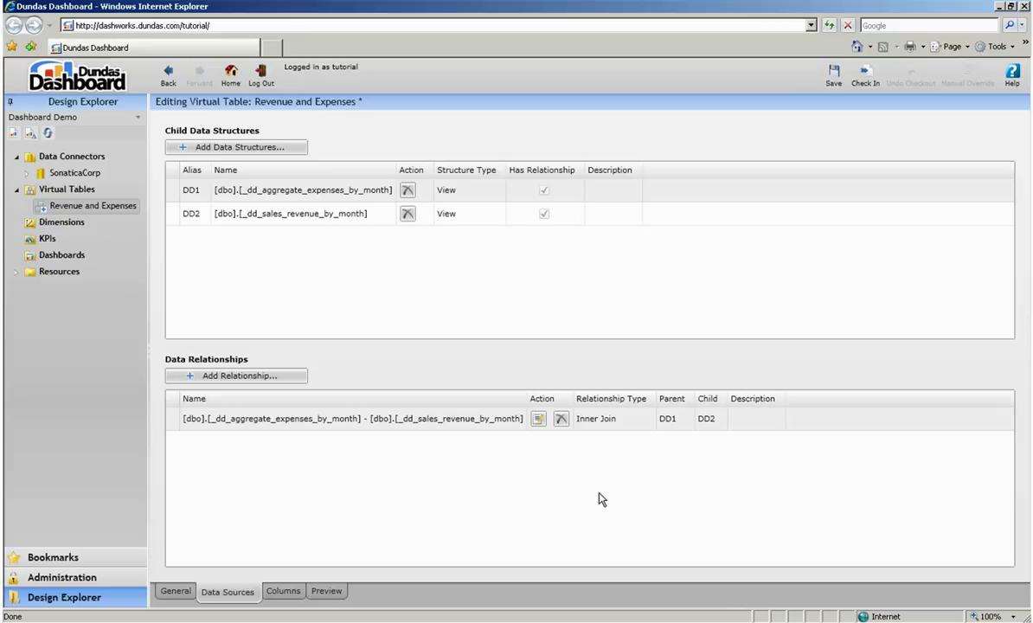
Rename the Total column to Expenses and hide the duplicate Month column.
{"action": "left_click", "coordinate": [291, 595]}
{"action": "left_click", "coordinate": [299, 213]}
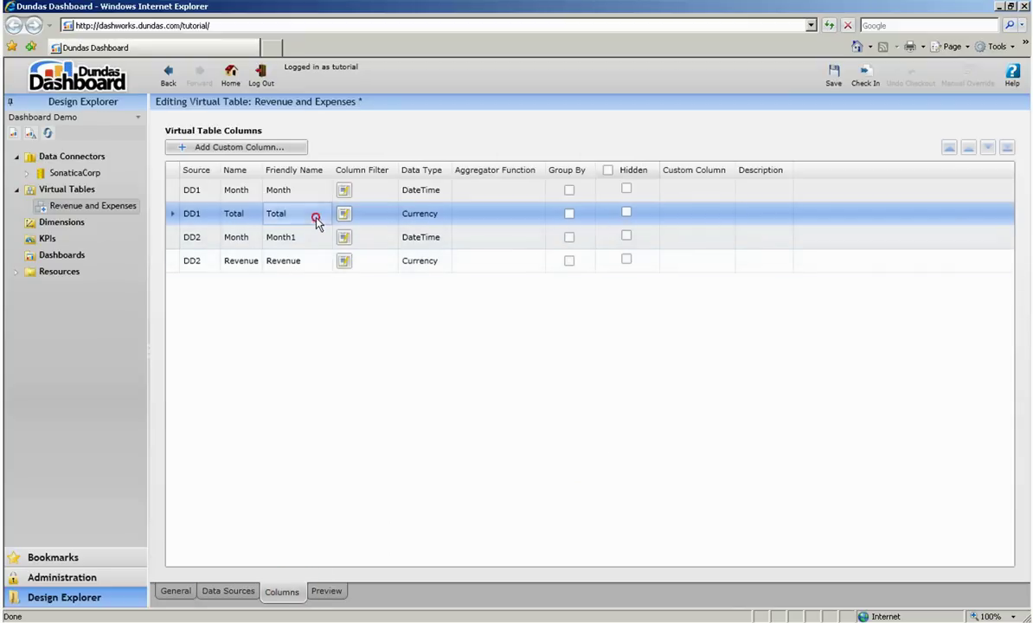
{"action": "left_click", "coordinate": [313, 213]}
{"action": "type", "text": "Expenses"}
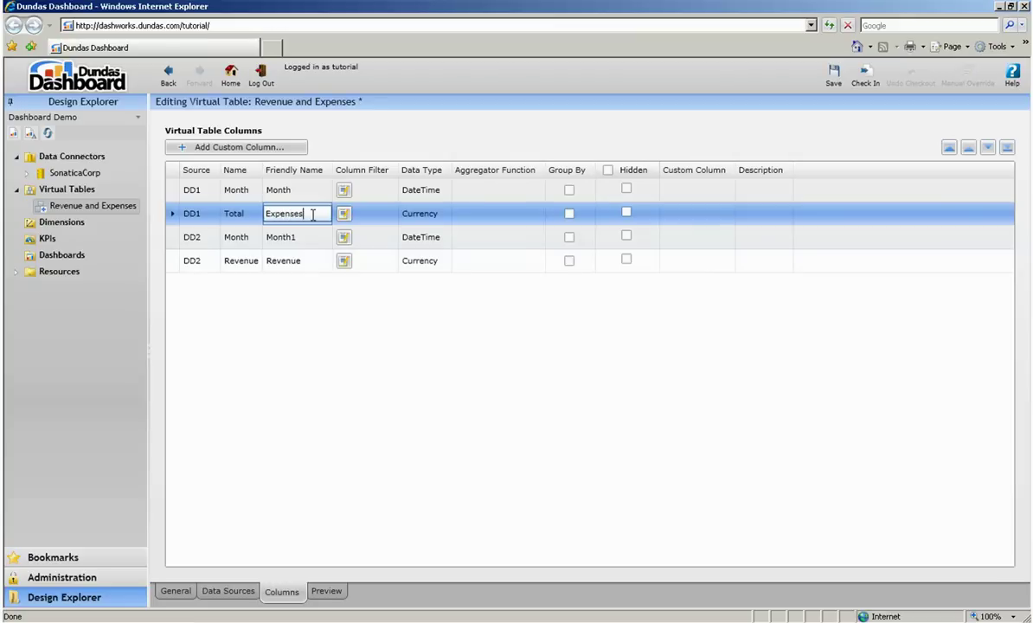
{"action": "left_click", "coordinate": [627, 235]}
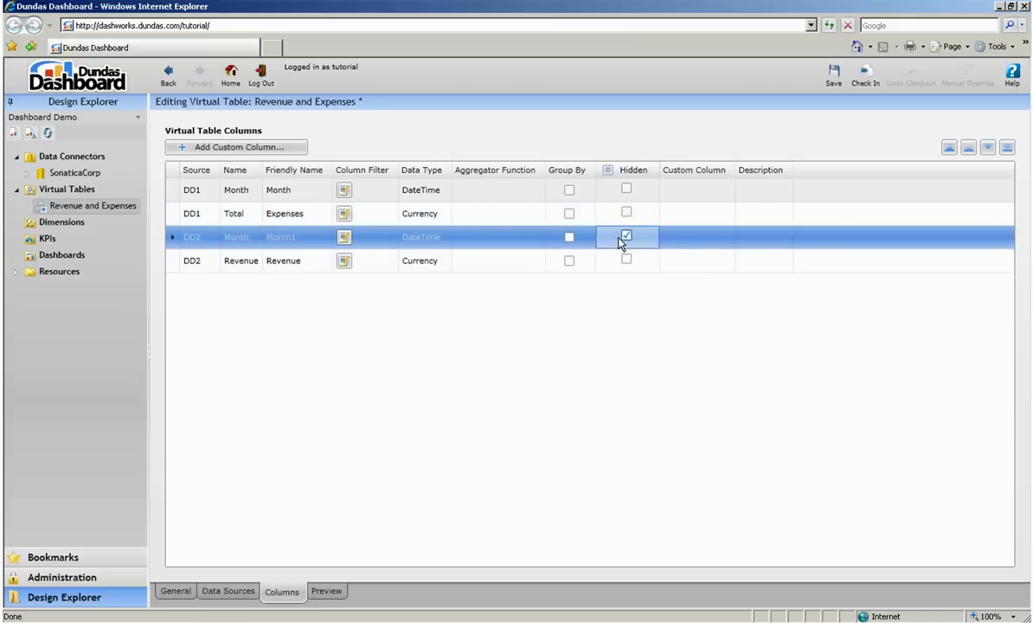
{"action": "left_click", "coordinate": [627, 236]}
Add a Gross Margin Percentage database-expression column with the pasted ((Revenue − Expenses)/Revenue)*100 formula.
{"action": "left_click", "coordinate": [287, 149]}
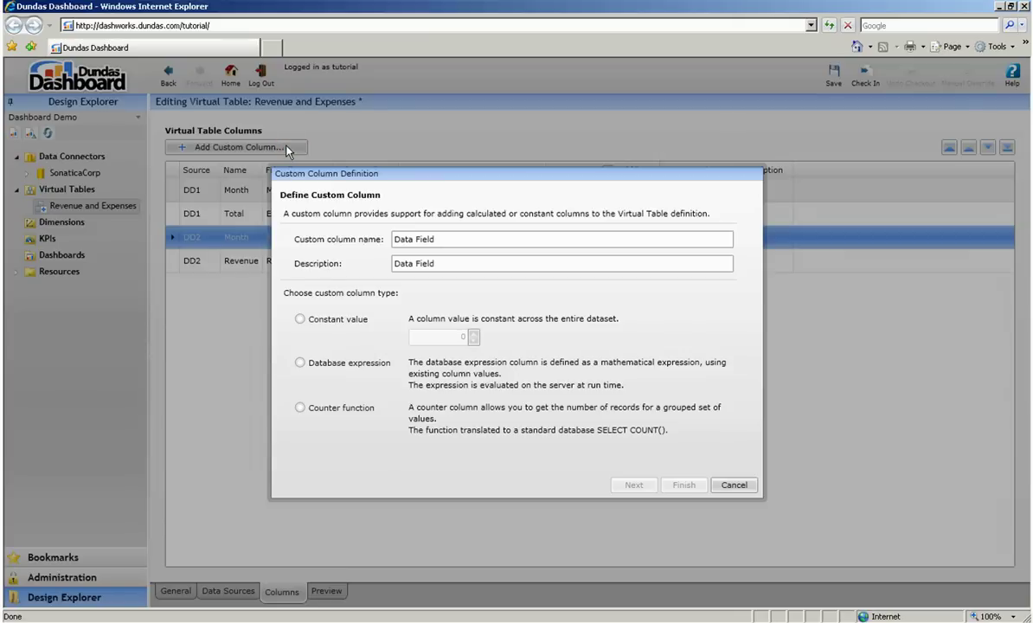
{"action": "triple_click", "coordinate": [519, 238]}
{"action": "type", "text": "Gross Margin Percentage"}
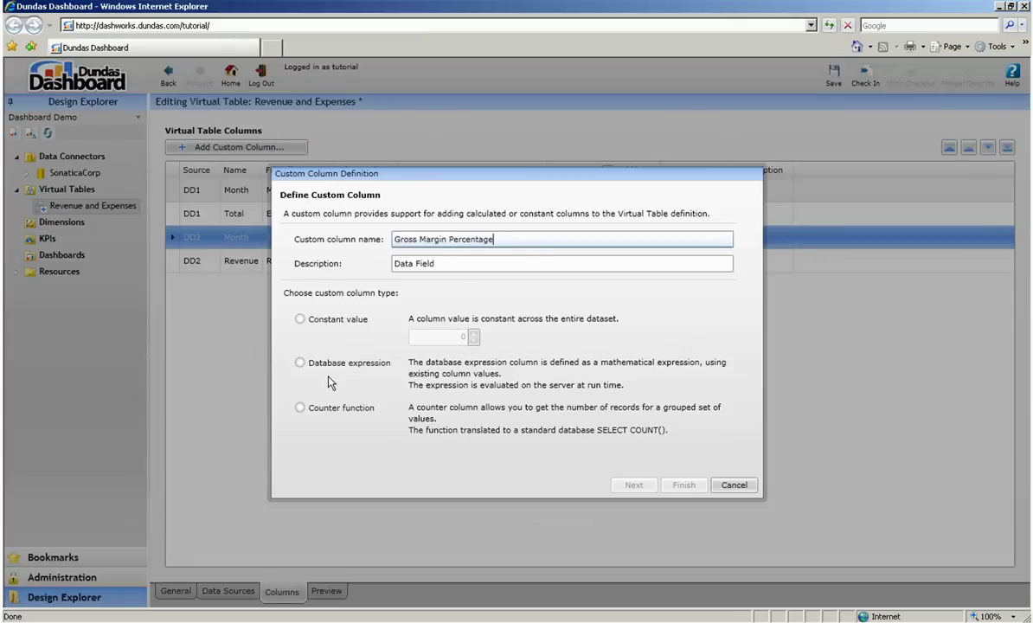
{"action": "left_click", "coordinate": [322, 361]}
{"action": "left_click", "coordinate": [635, 484]}
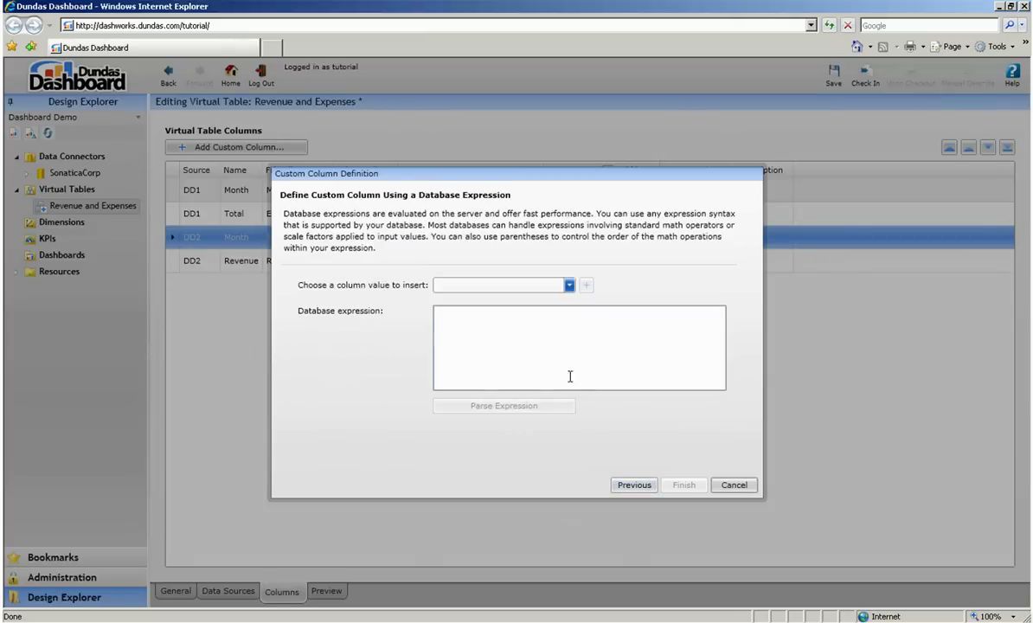
{"action": "left_click", "coordinate": [649, 353]}
{"action": "type", "text": "(( {Revenue} - {Expenses} ) / {Revenue} ) * 100"}
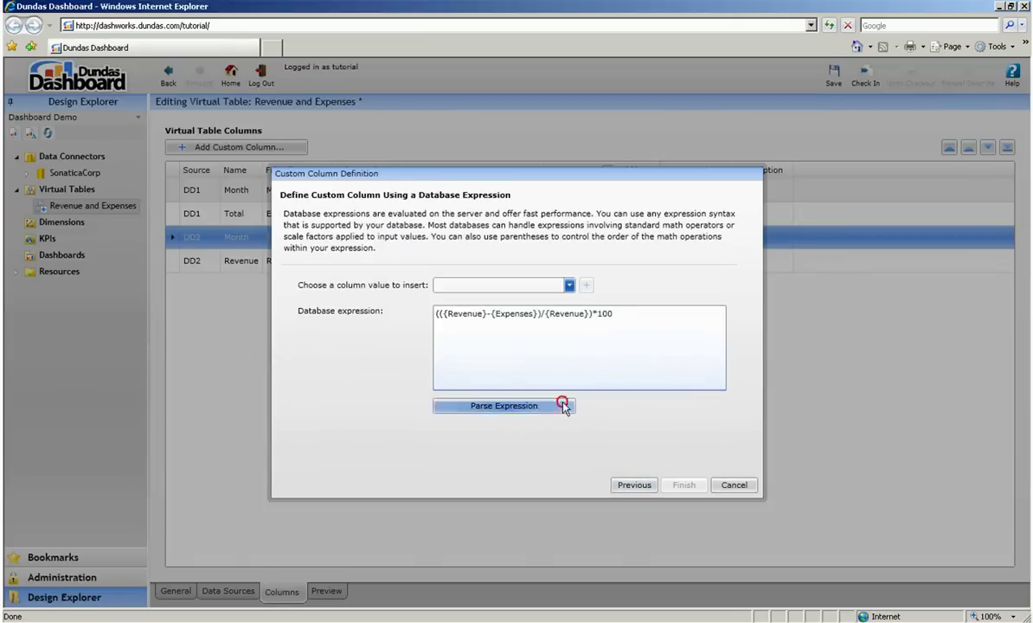
{"action": "left_click", "coordinate": [526, 406]}
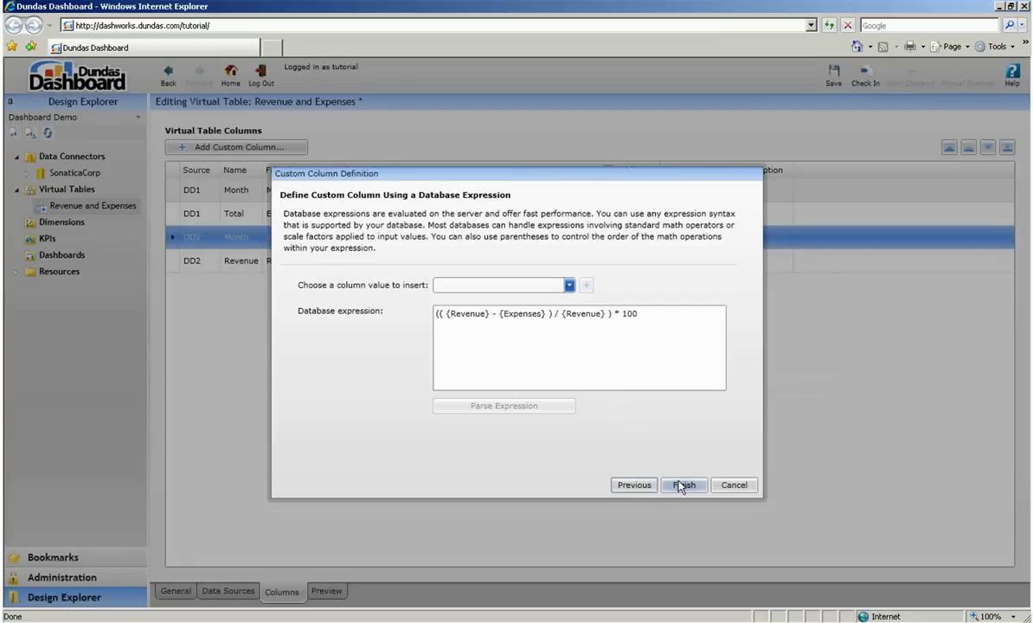
{"action": "left_click", "coordinate": [683, 485]}
Move Gross Margin Percentage to the end and move Revenue up to second place.
{"action": "left_click", "coordinate": [500, 192]}
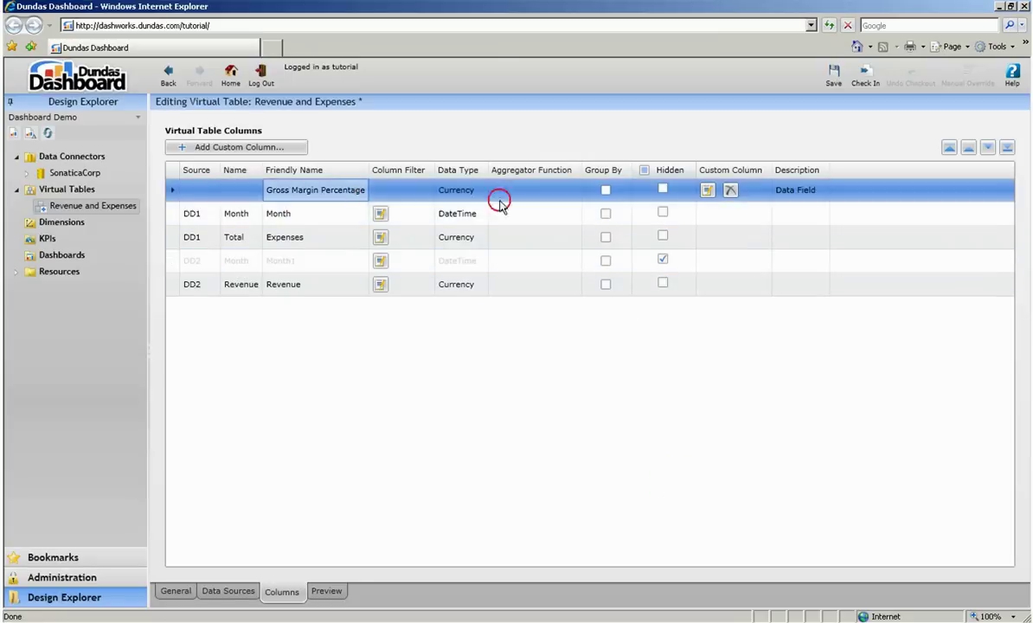
{"action": "left_click", "coordinate": [1008, 147]}
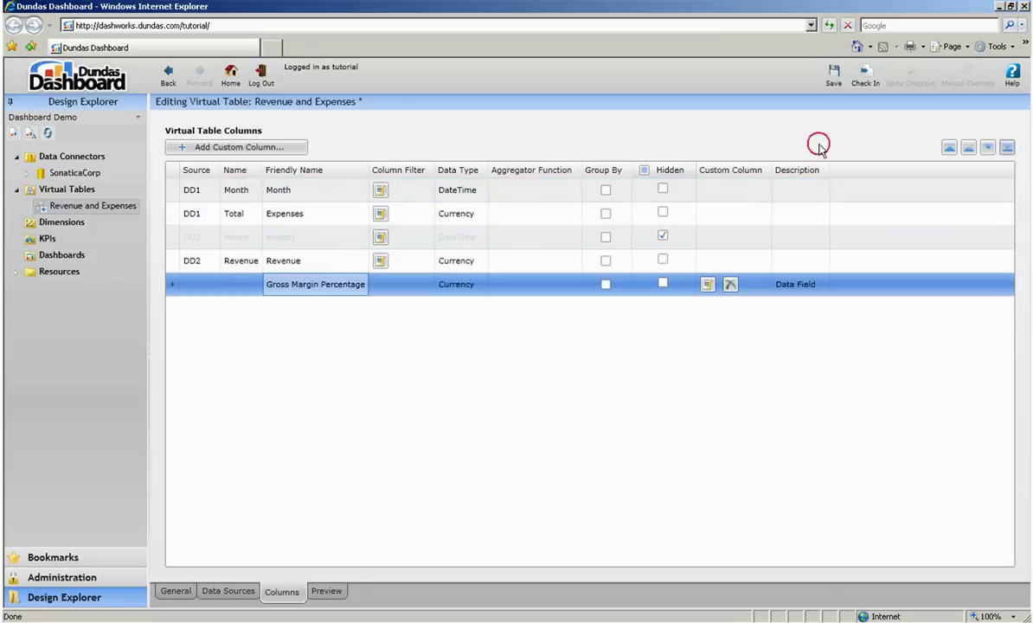
{"action": "left_click", "coordinate": [246, 260]}
{"action": "left_click", "coordinate": [970, 149]}
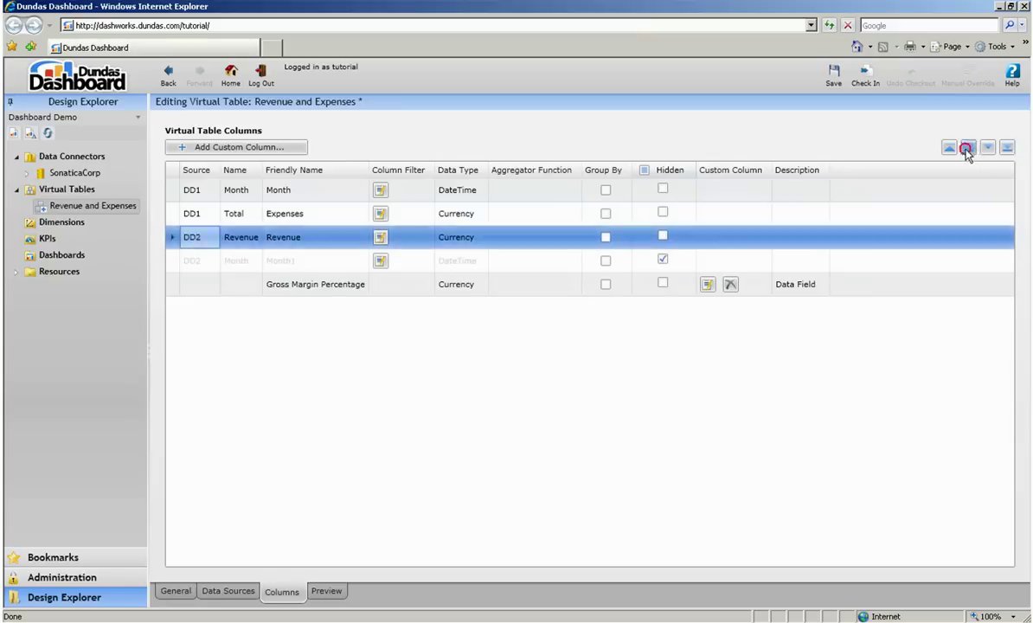
{"action": "left_click", "coordinate": [970, 149]}
Generate the preview showing 34 records with margin values, then check in the virtual table.
{"action": "left_click", "coordinate": [326, 591]}
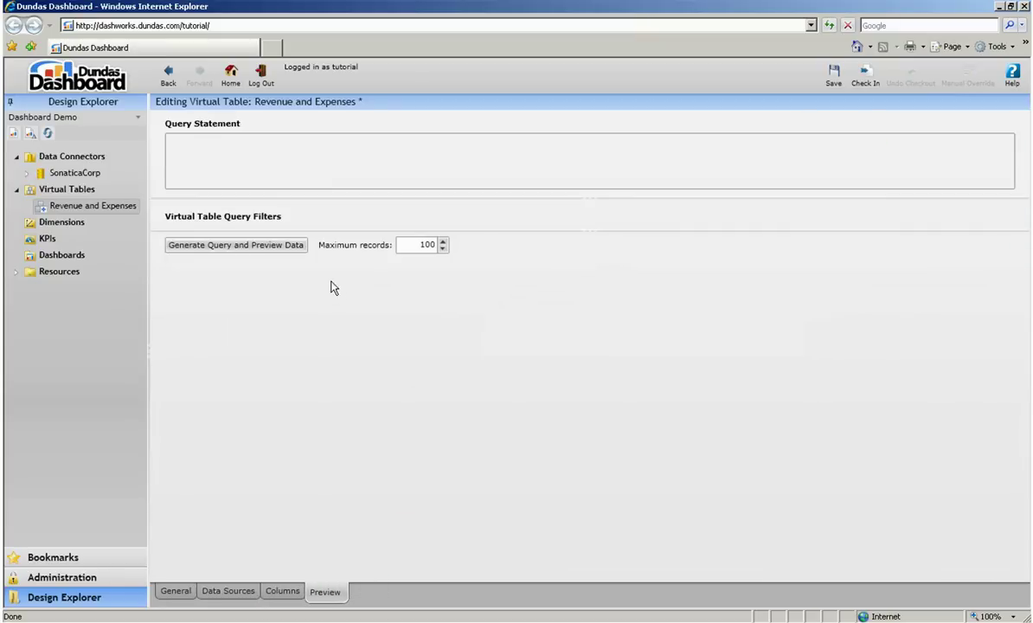
{"action": "left_click", "coordinate": [293, 250]}
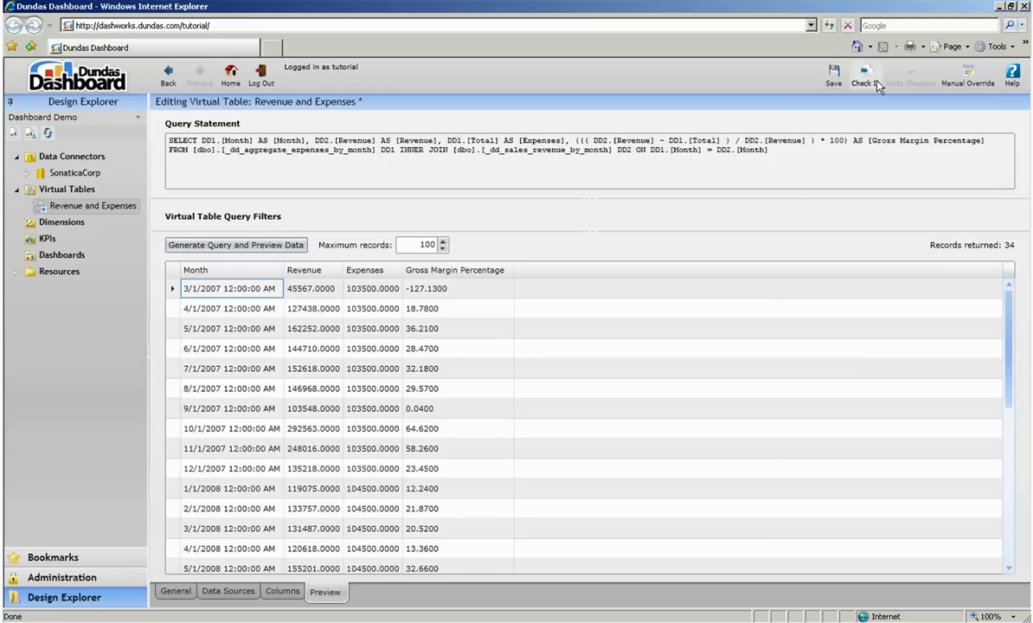
{"action": "left_click", "coordinate": [864, 76]}
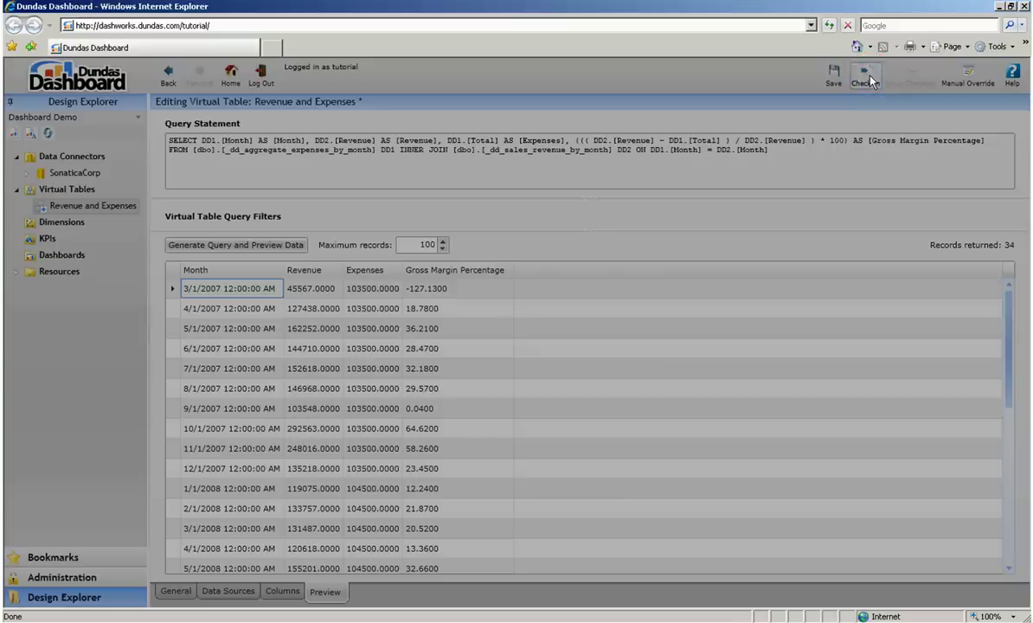
{"action": "left_click", "coordinate": [559, 388]}
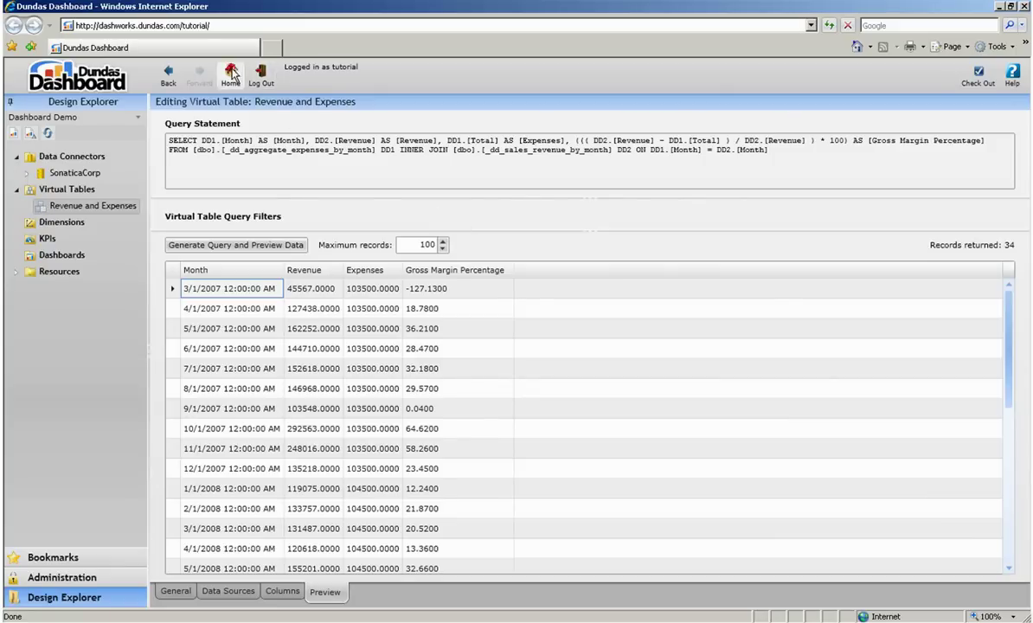
Return to the Home page, leaving the Revenue and Expenses virtual table editor.
{"action": "left_click", "coordinate": [231, 75]}
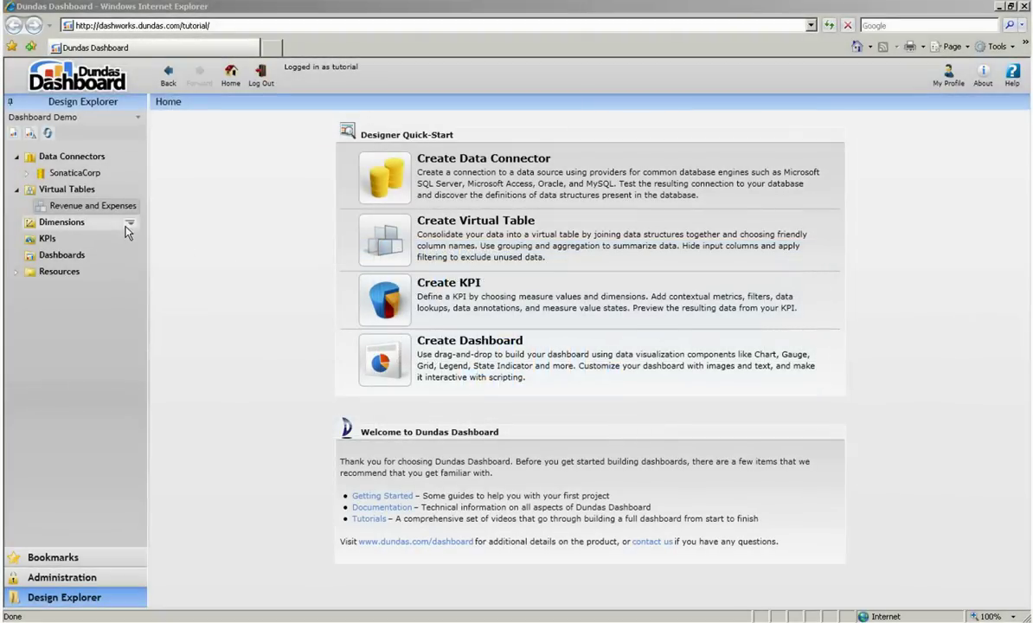
Create a new time dimension named Monthly Time.
{"action": "left_click", "coordinate": [129, 223]}
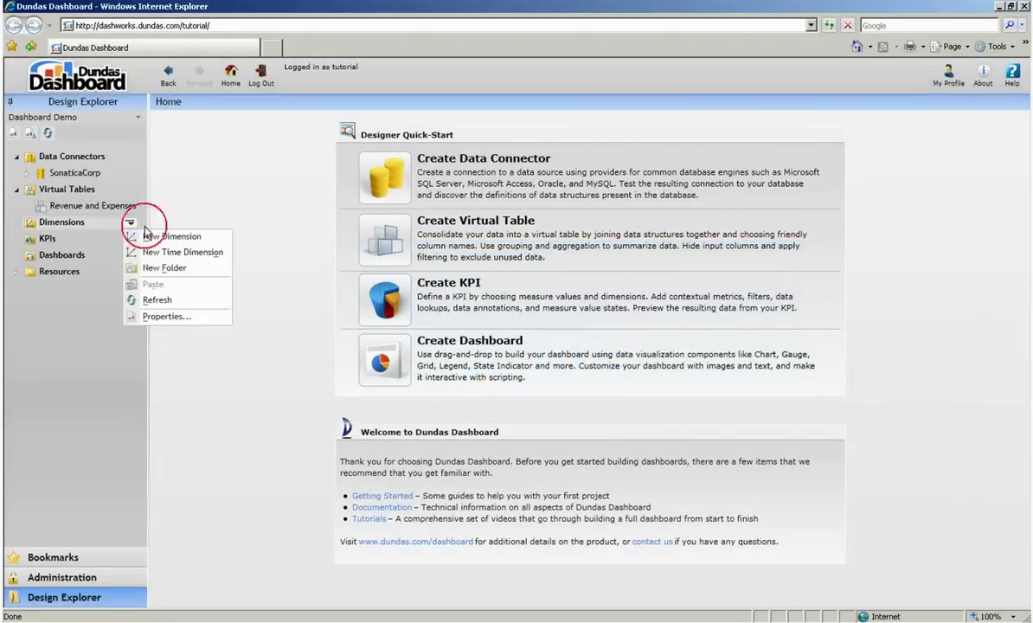
{"action": "left_click", "coordinate": [165, 273]}
{"action": "type", "text": "Monthly Time"}
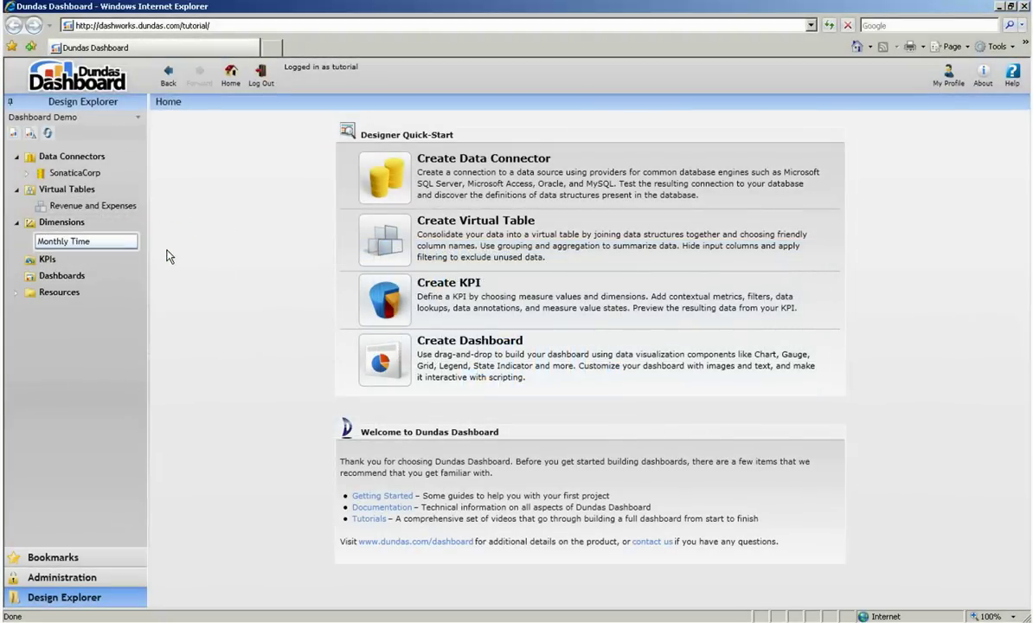
{"action": "key", "text": "Return"}
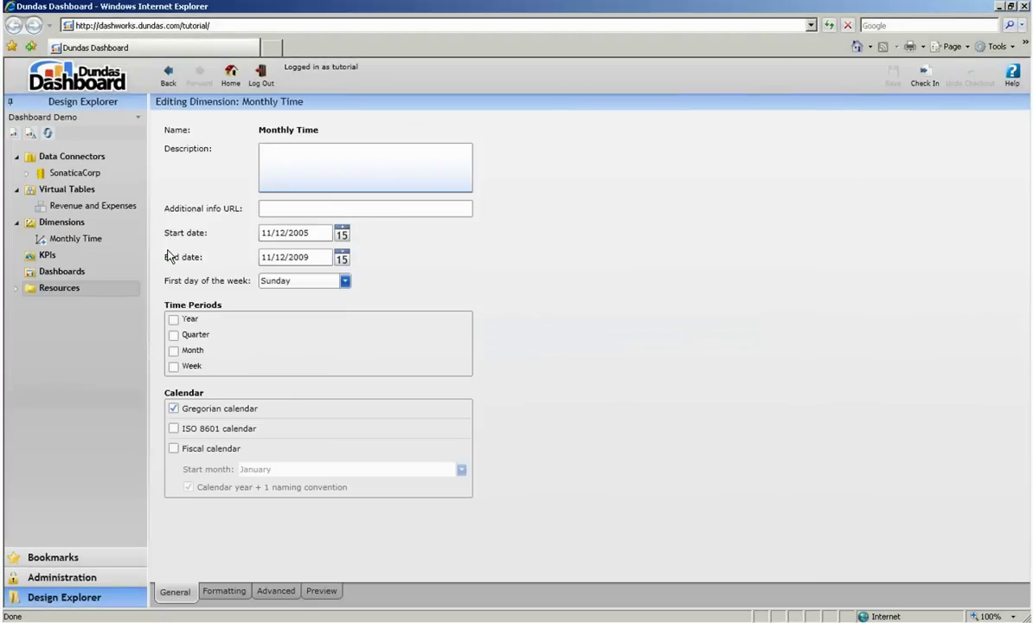
Set its range from 1/1/2007 to 10/1/2009 with Year and Month periods.
{"action": "double_click", "coordinate": [314, 232]}
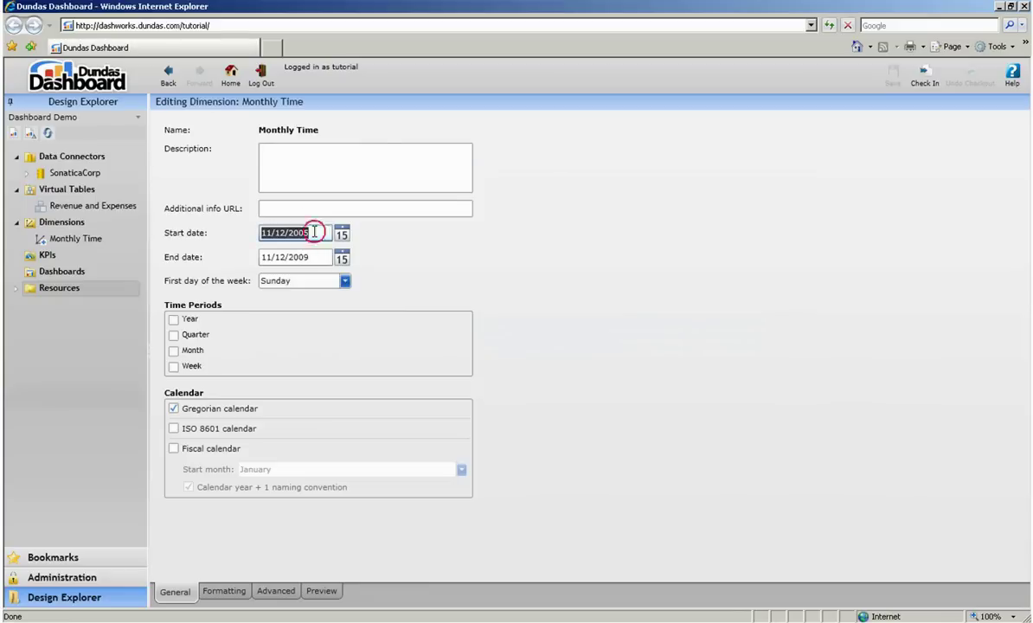
{"action": "type", "text": "1/1/2007"}
{"action": "key", "text": "Tab"}
{"action": "type", "text": "10/1/2009"}
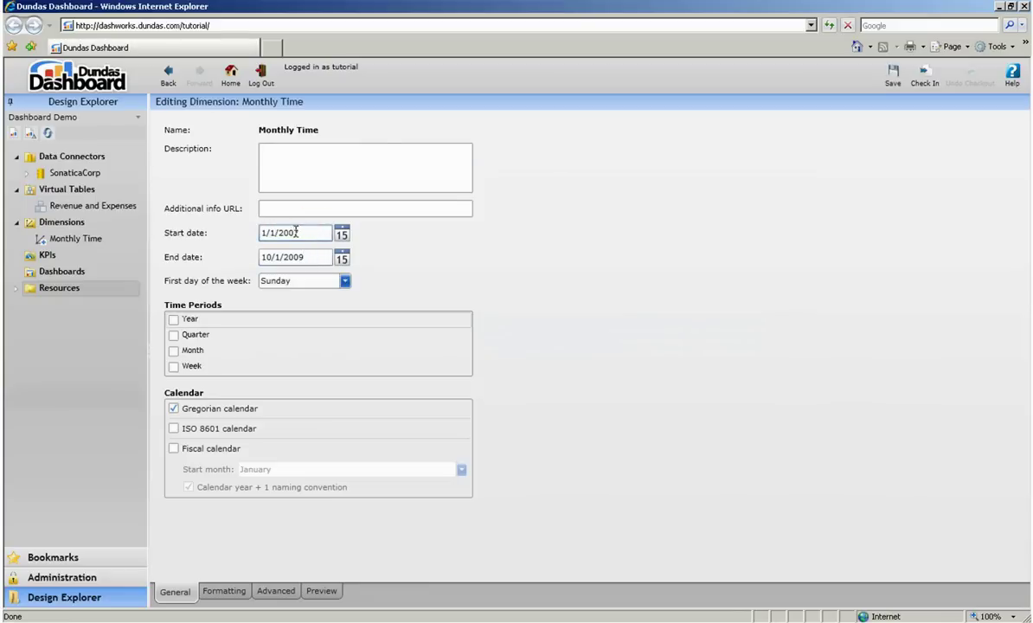
{"action": "left_click", "coordinate": [173, 319]}
{"action": "left_click", "coordinate": [174, 351]}
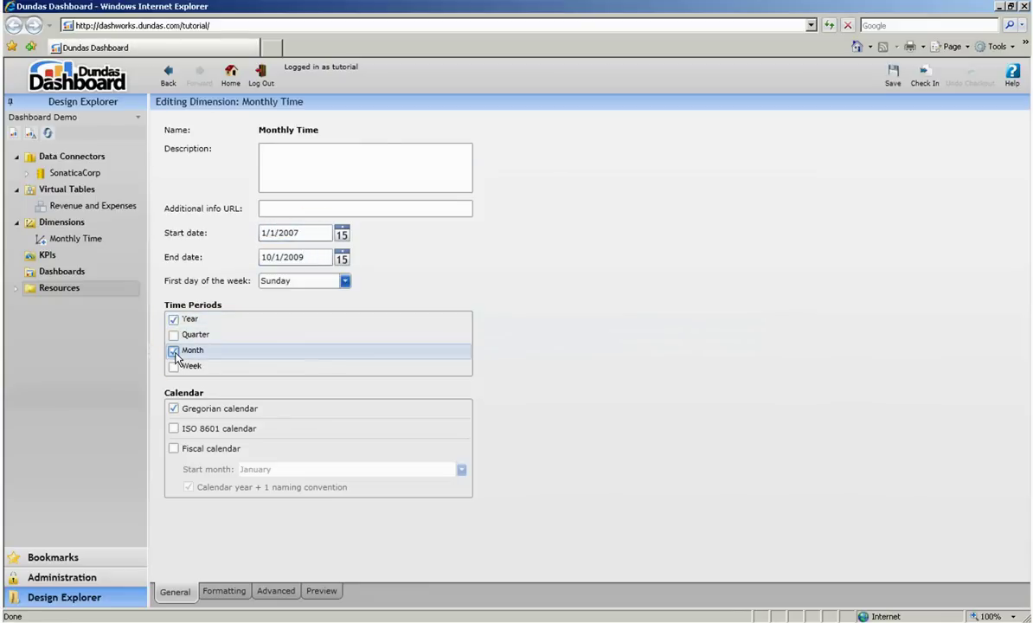
Set the Calendar Month format to MM/yyyy.
{"action": "left_click", "coordinate": [218, 591]}
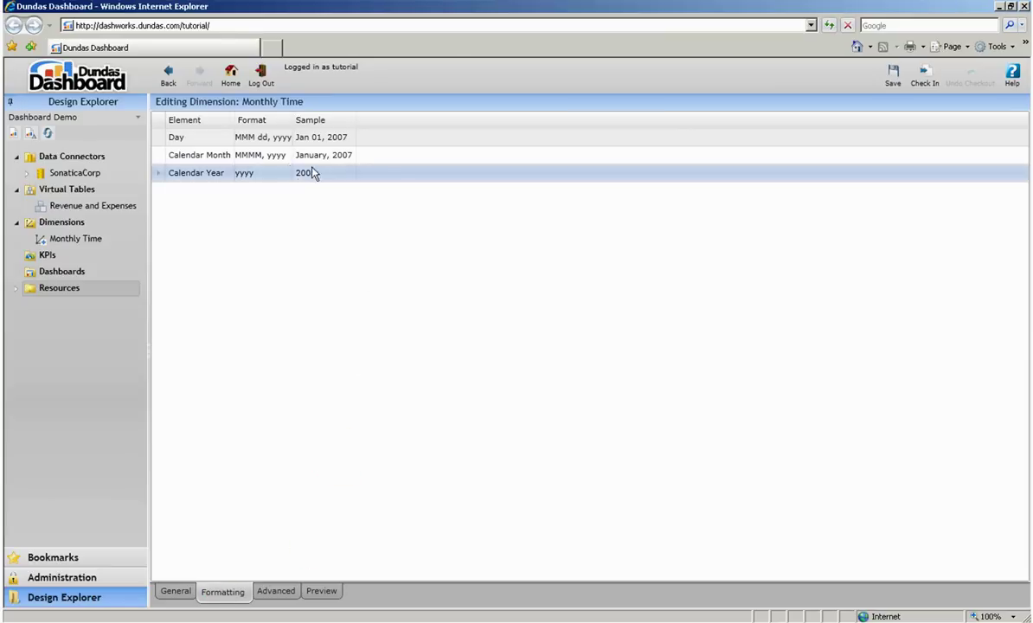
{"action": "left_click", "coordinate": [271, 157]}
{"action": "left_click", "coordinate": [272, 157]}
{"action": "type", "text": "MM/yyyy"}
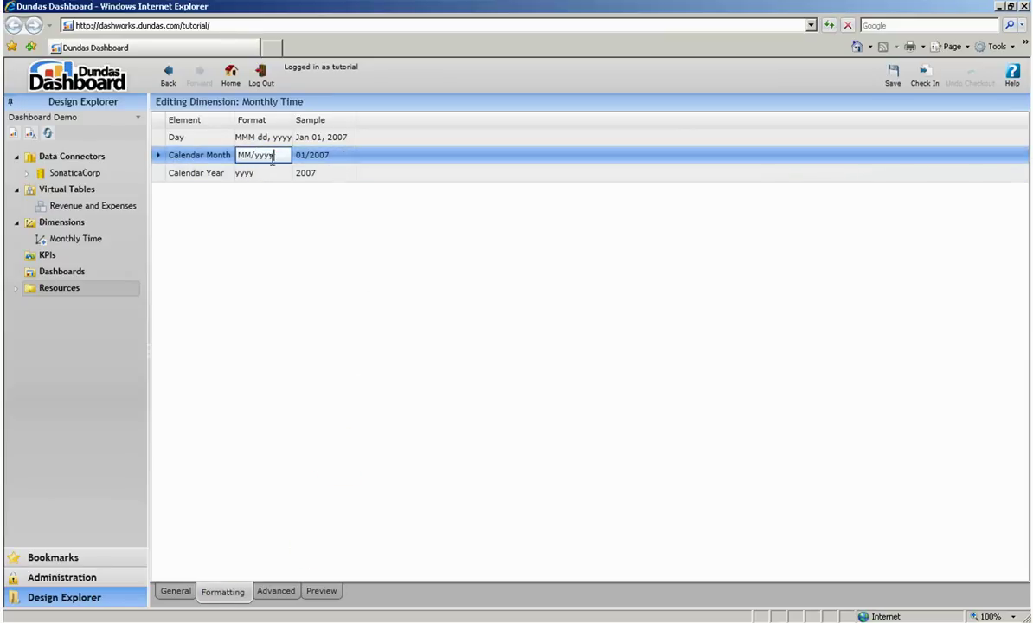
{"action": "left_click", "coordinate": [269, 176]}
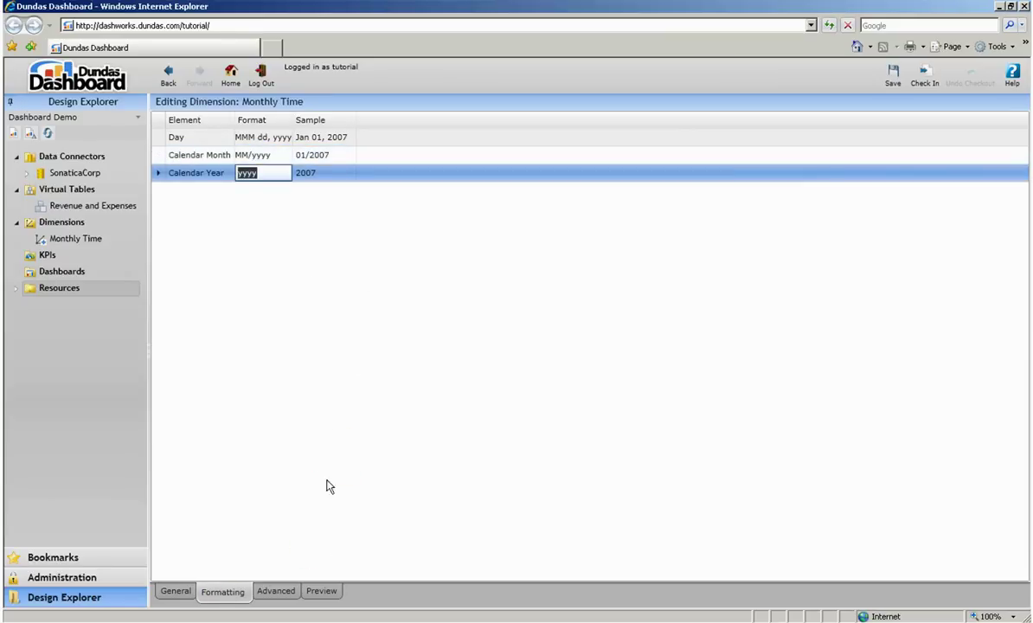
Preview the years and 2007's months, then check in the Monthly Time dimension.
{"action": "left_click", "coordinate": [329, 592]}
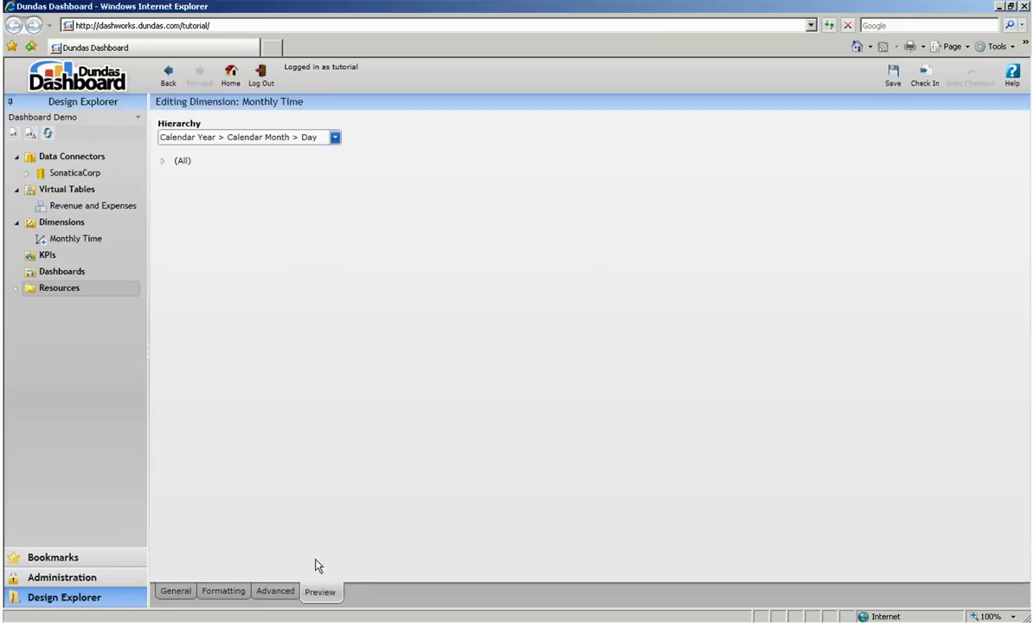
{"action": "left_click", "coordinate": [164, 162]}
{"action": "left_click", "coordinate": [173, 176]}
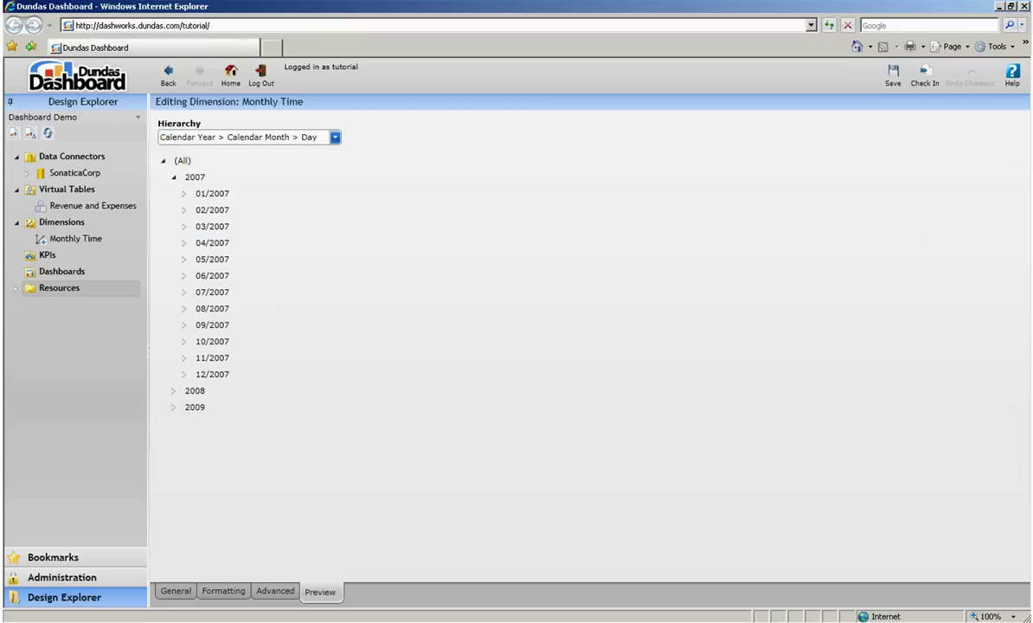
{"action": "left_click", "coordinate": [924, 74]}
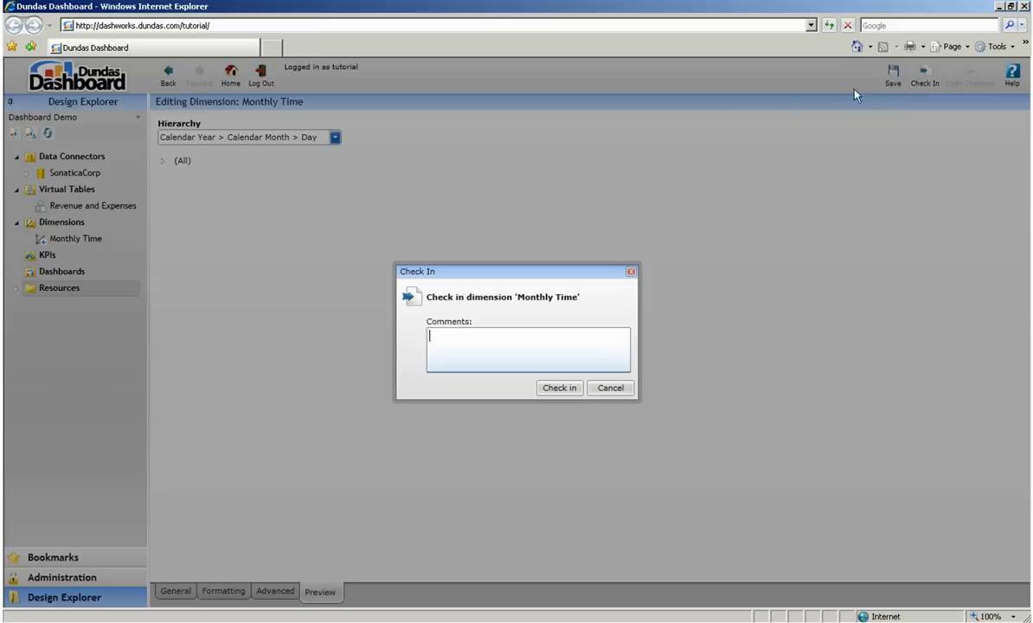
{"action": "left_click", "coordinate": [557, 387]}
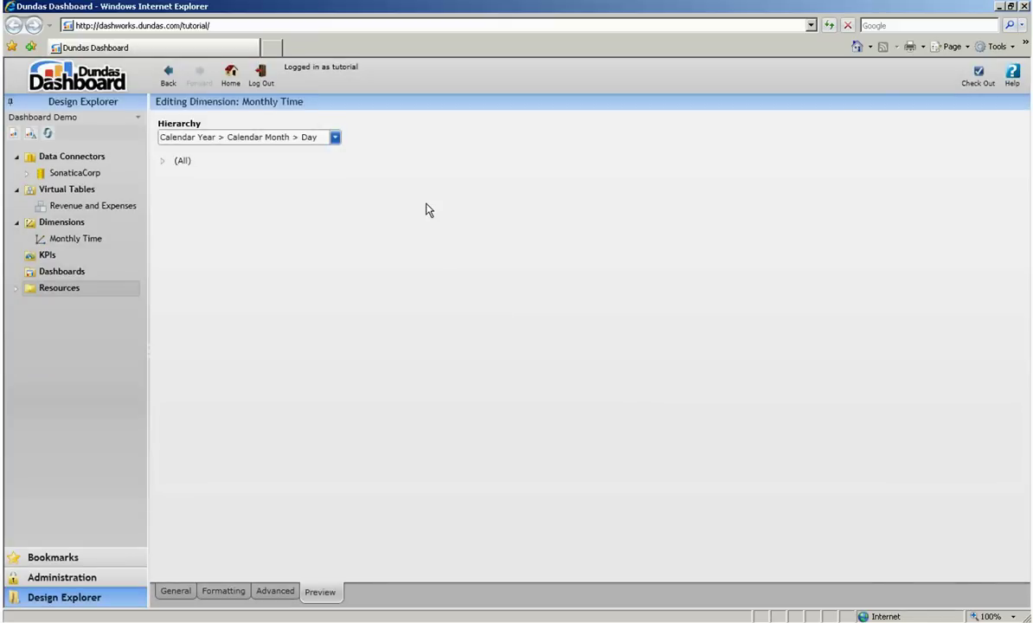
From Home, create a new KPI named Gross Margin.
{"action": "left_click", "coordinate": [230, 74]}
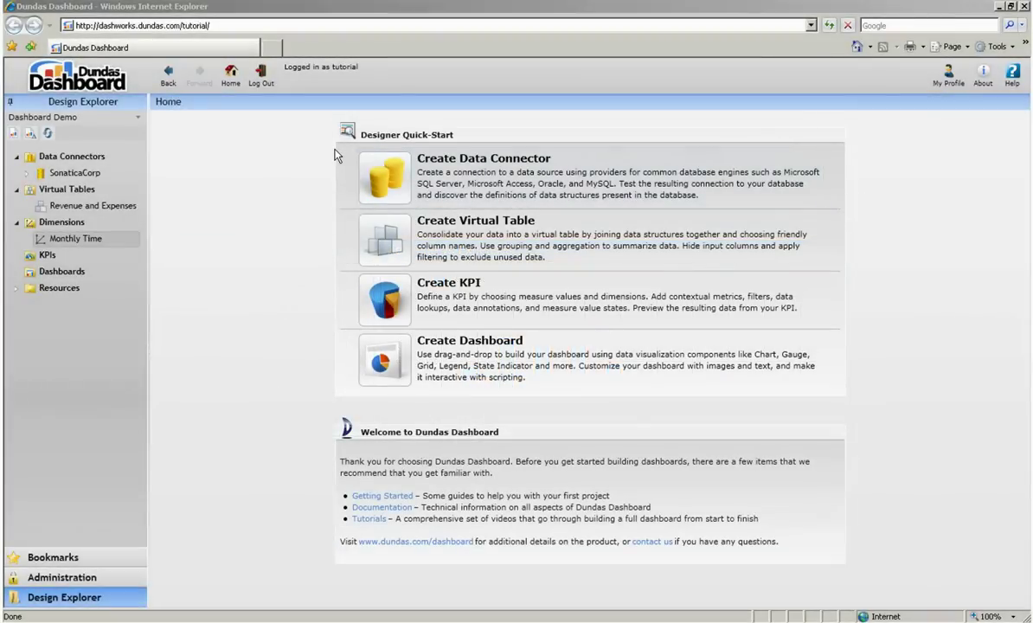
{"action": "left_click", "coordinate": [129, 257]}
{"action": "left_click", "coordinate": [136, 269]}
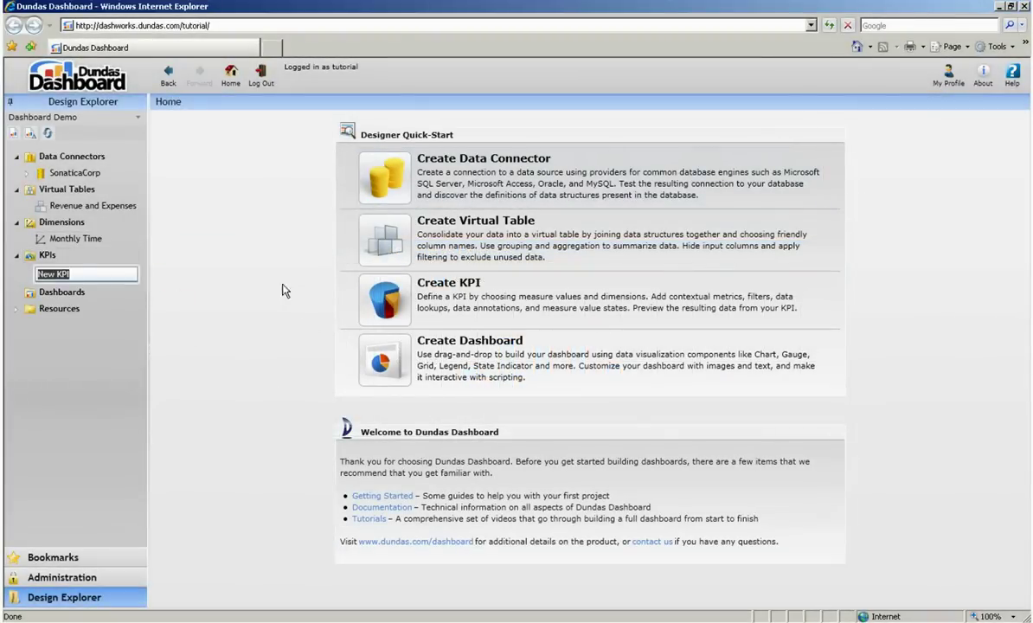
{"action": "type", "text": "Gross Margin"}
{"action": "key", "text": "Return"}
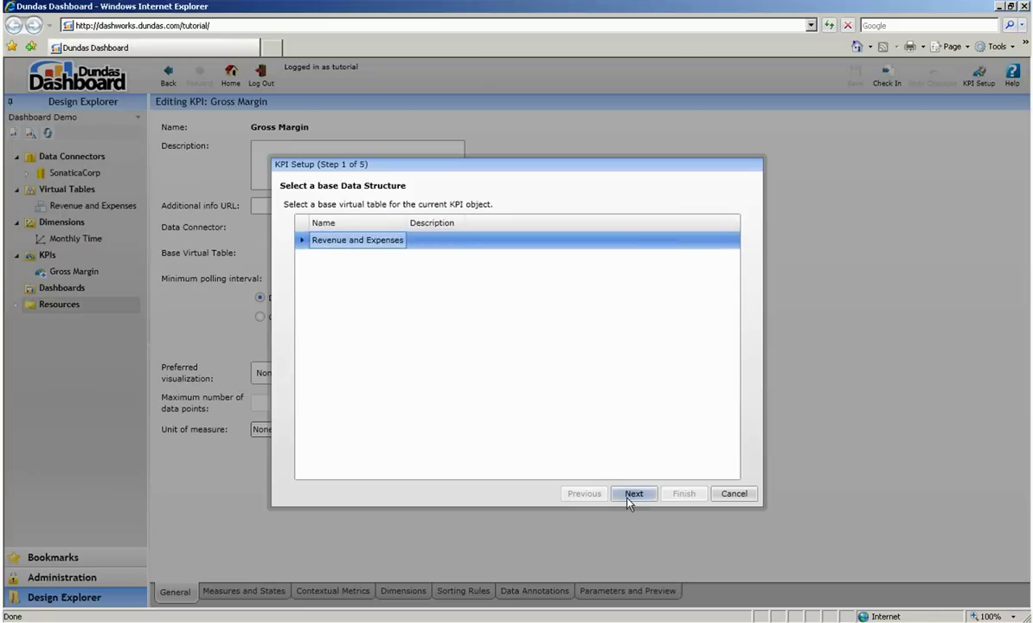
Base it on Revenue and Expenses, measuring Gross Margin Percentage with Month as dimension.
{"action": "left_click", "coordinate": [630, 496]}
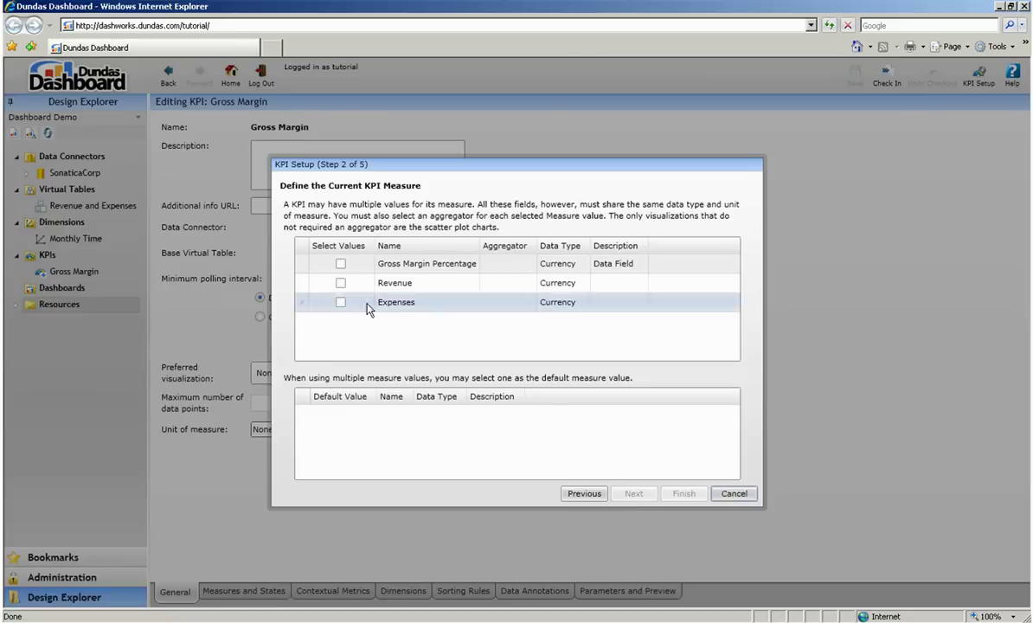
{"action": "left_click", "coordinate": [340, 265]}
{"action": "left_click", "coordinate": [633, 494]}
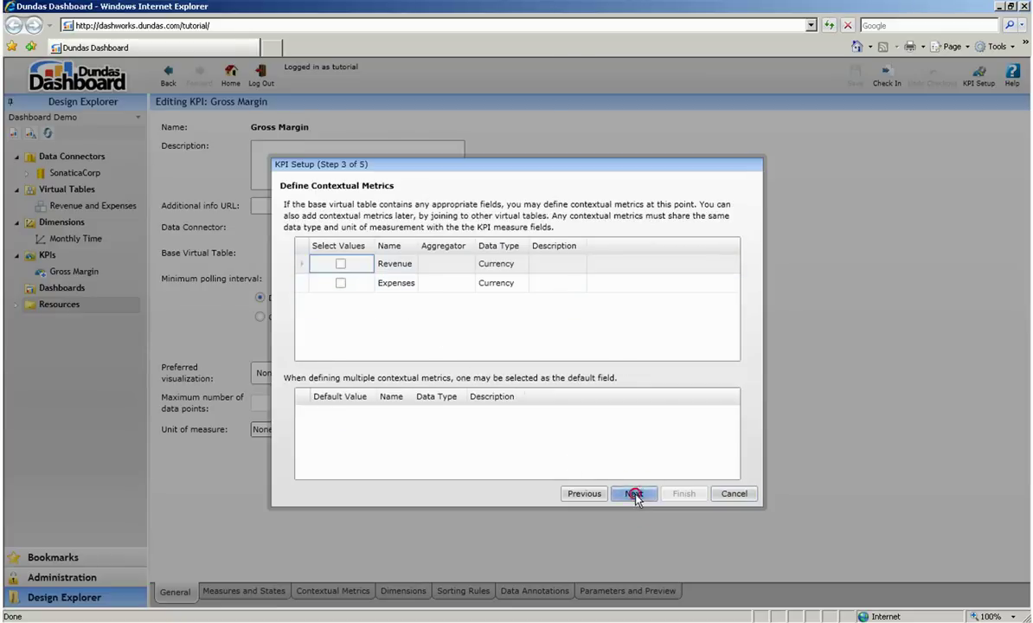
{"action": "left_click", "coordinate": [634, 495]}
{"action": "left_click", "coordinate": [350, 241]}
{"action": "left_click", "coordinate": [683, 494]}
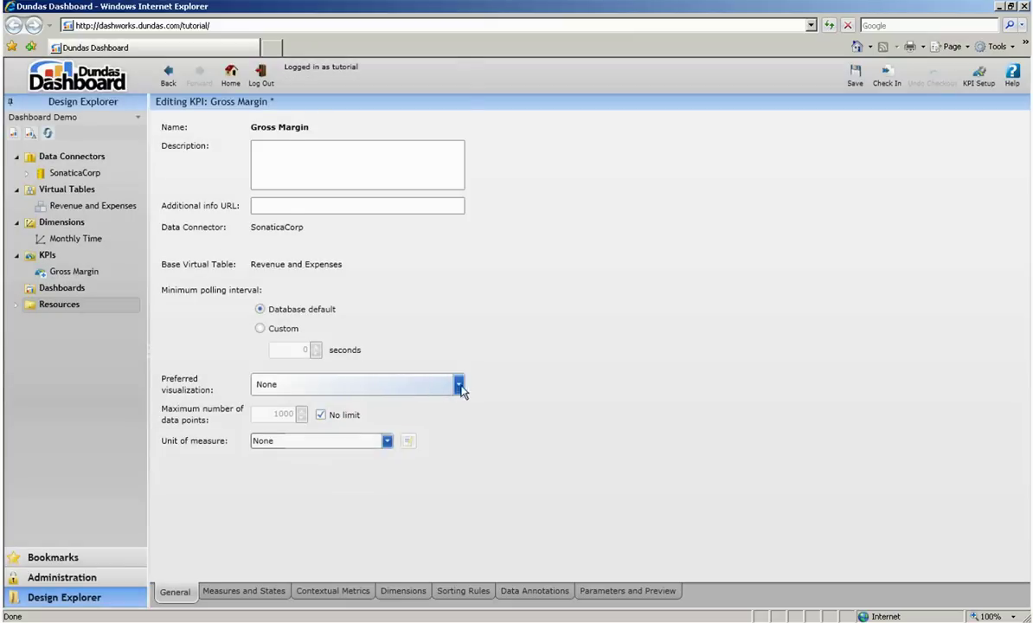
Pick Radial Gauge from the Gross Margin KPI's Preferred visualization list.
{"action": "left_click", "coordinate": [459, 386]}
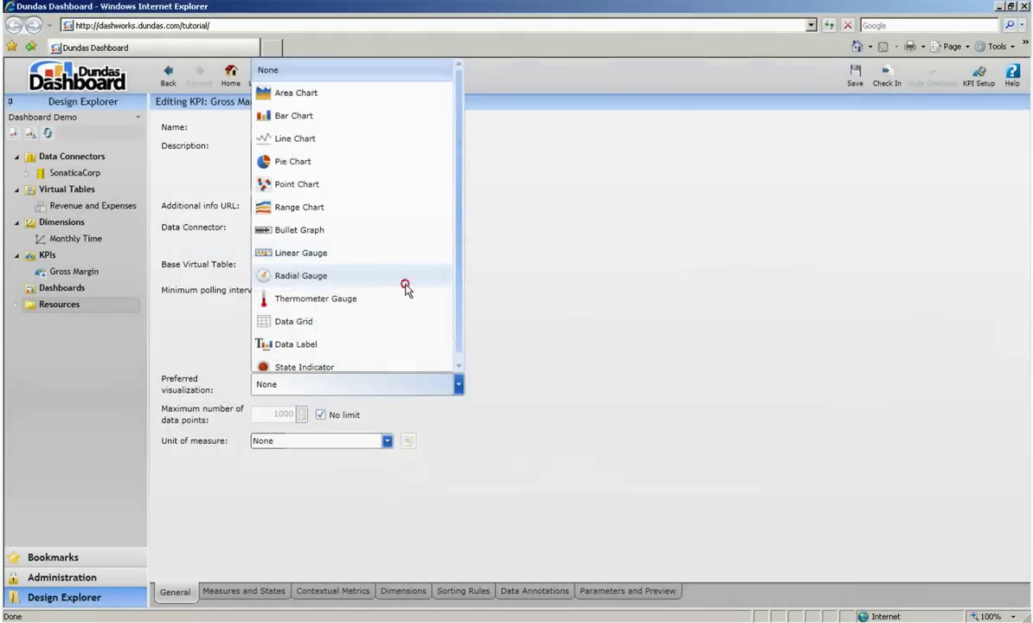
{"action": "left_click", "coordinate": [403, 287]}
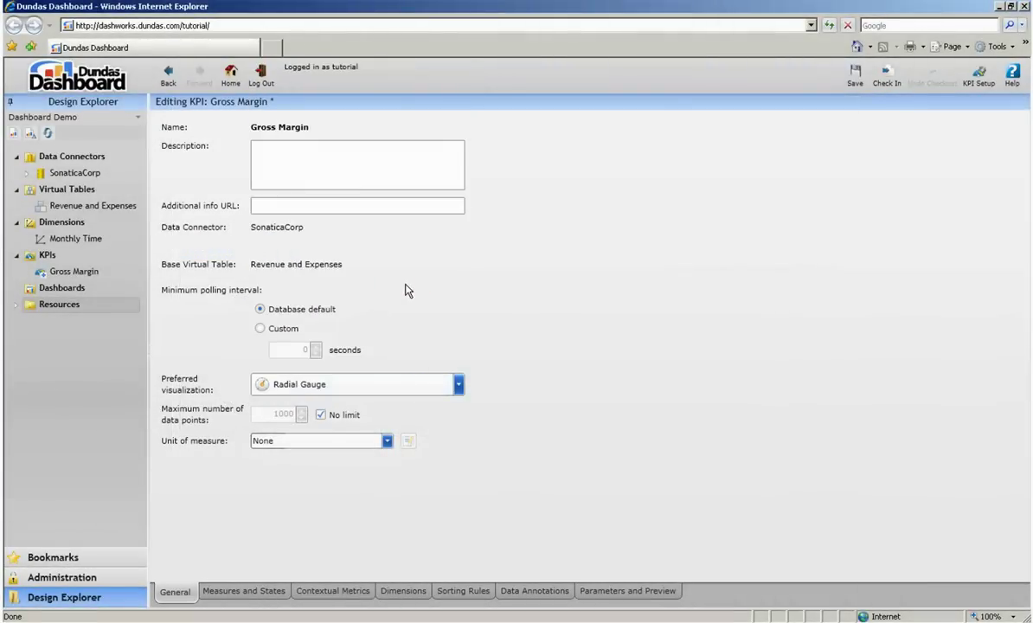
Add a state group named Gross Margin States containing three states.
{"action": "left_click", "coordinate": [264, 589]}
{"action": "left_click", "coordinate": [282, 323]}
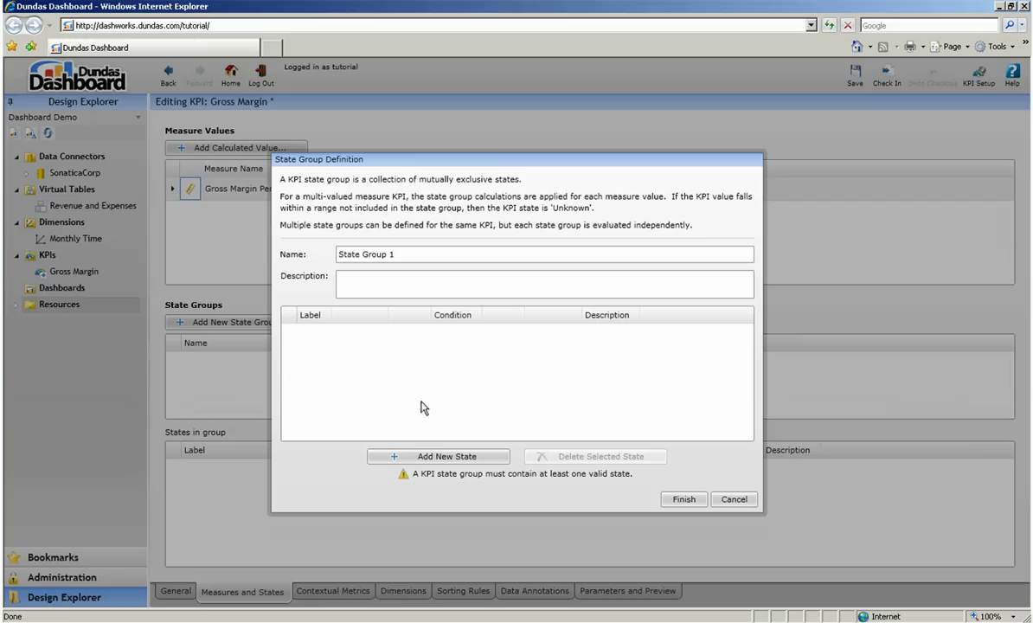
{"action": "triple_click", "coordinate": [444, 254]}
{"action": "type", "text": "Gross Margin States"}
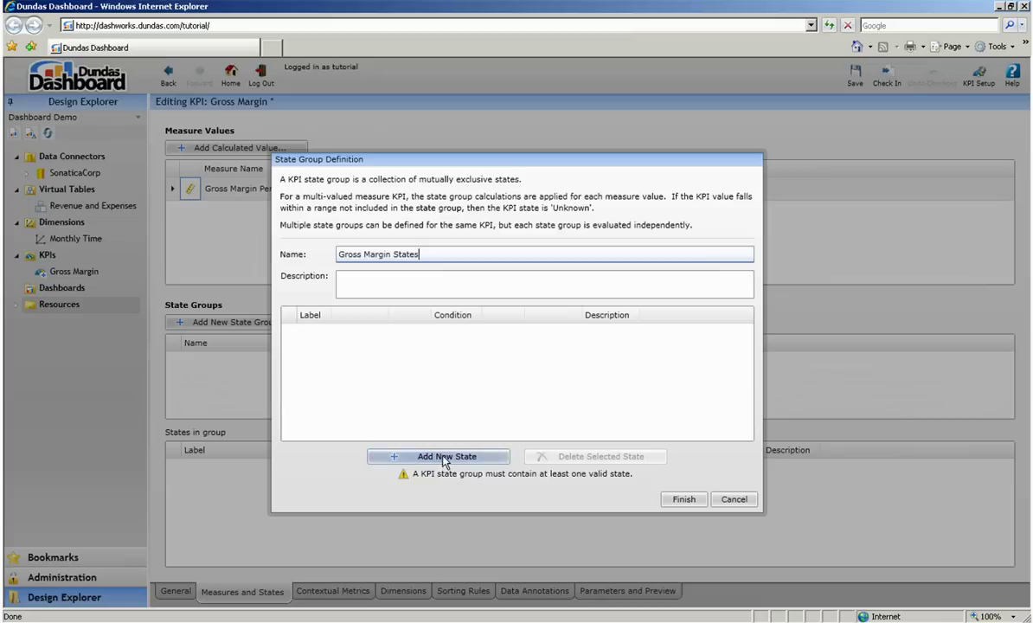
{"action": "double_click", "coordinate": [443, 457]}
{"action": "left_click", "coordinate": [443, 456]}
Label the states Negative (-100 to 0), Normal (0 to 12) and Strong (12 to 100), and finish.
{"action": "left_click", "coordinate": [327, 334]}
{"action": "type", "text": "Negative"}
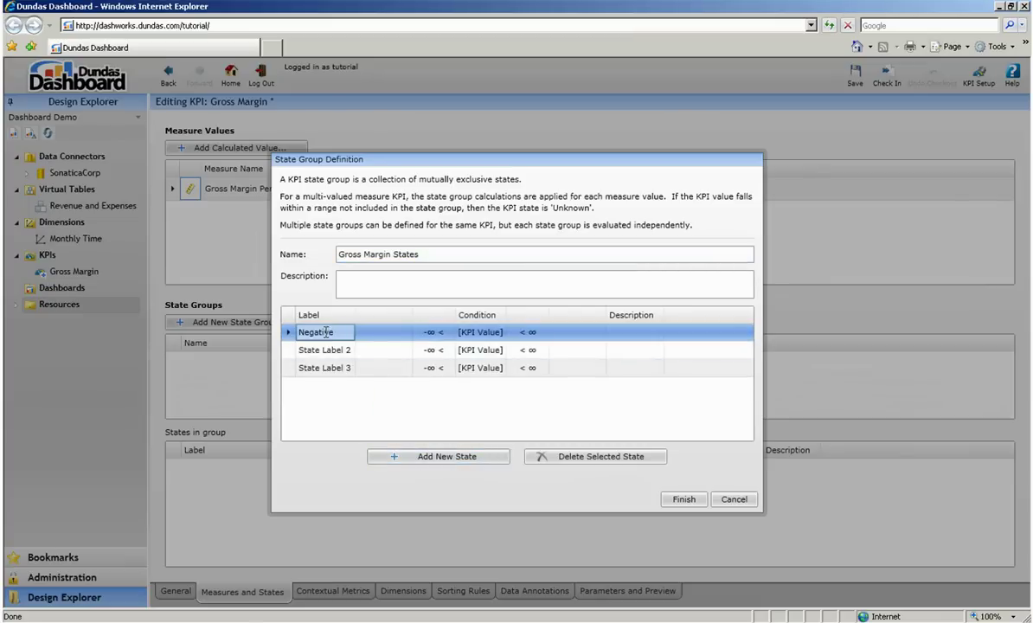
{"action": "left_click", "coordinate": [327, 350]}
{"action": "type", "text": "Normal"}
{"action": "left_click", "coordinate": [327, 368]}
{"action": "type", "text": "Stro"}
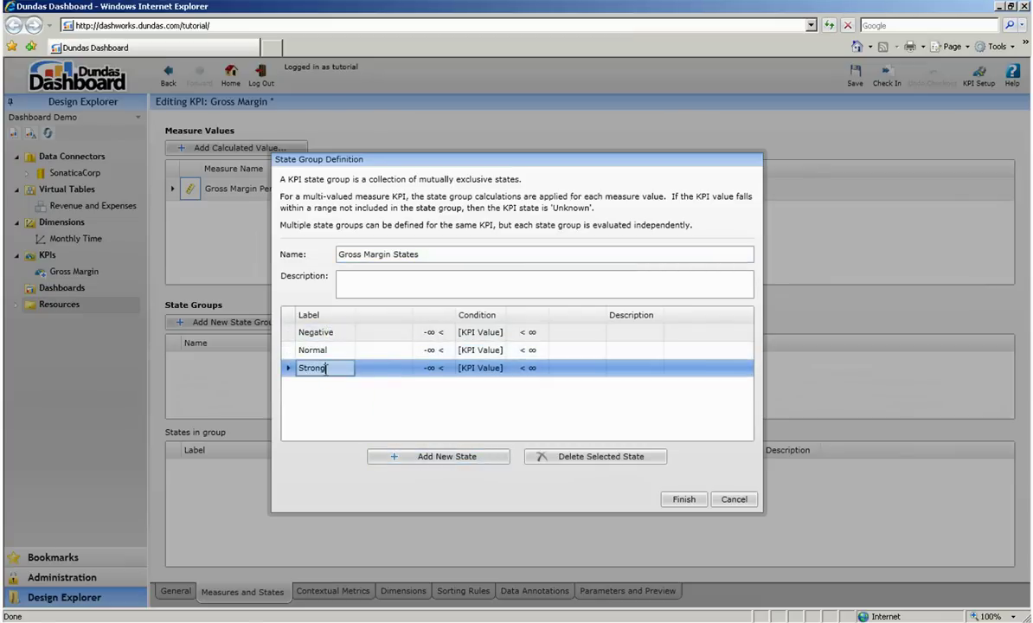
{"action": "type", "text": "ng"}
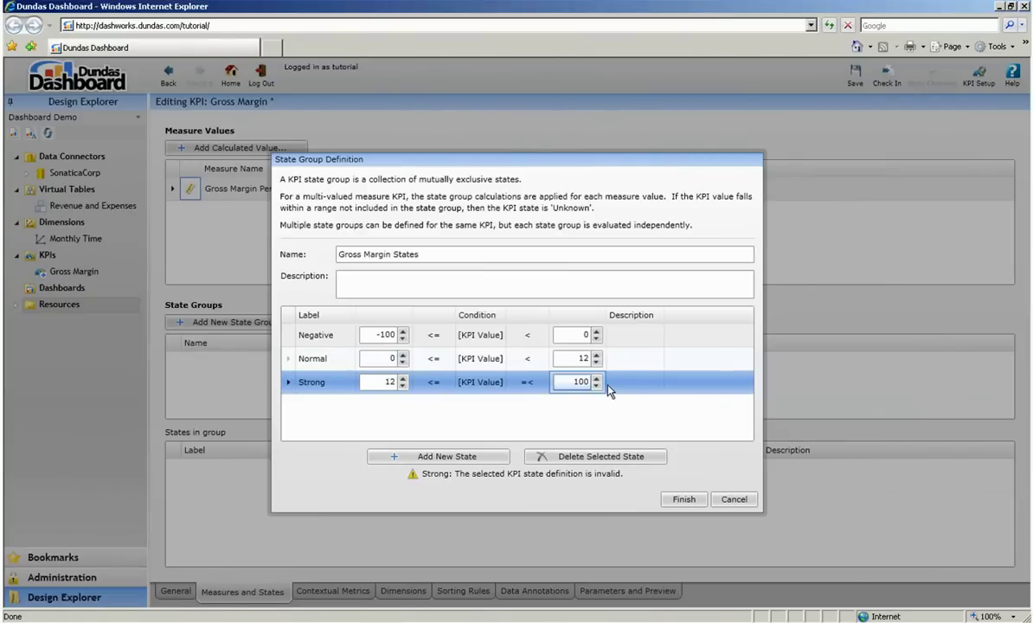
{"action": "left_click", "coordinate": [683, 499]}
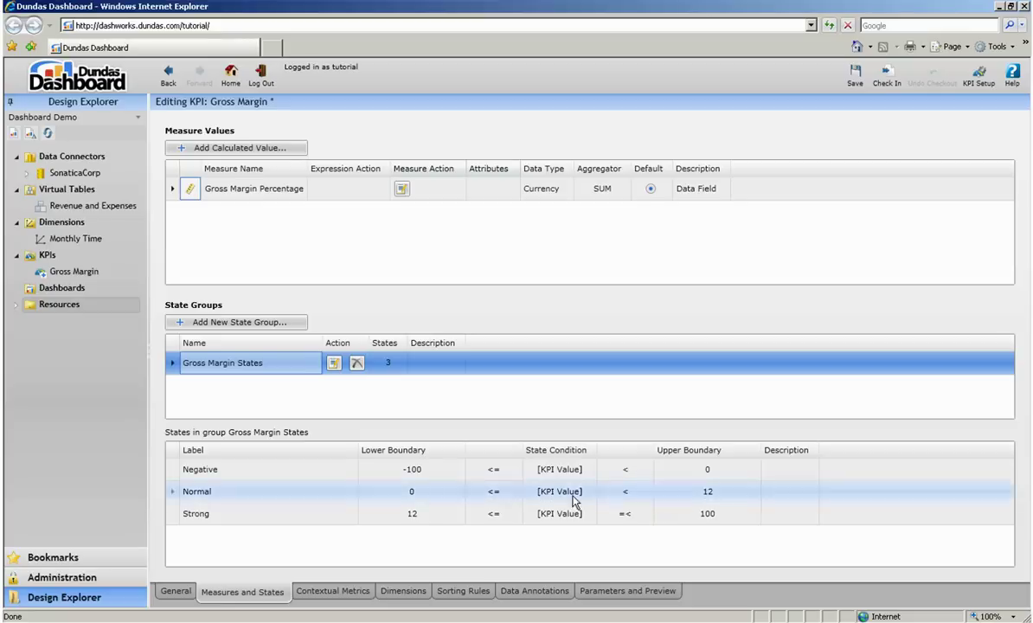
{"action": "left_click", "coordinate": [462, 591]}
Review the Month sorting, preview the Gross Margin KPI's 32 Negative/Strong months, and check the KPI in.
{"action": "left_click", "coordinate": [513, 175]}
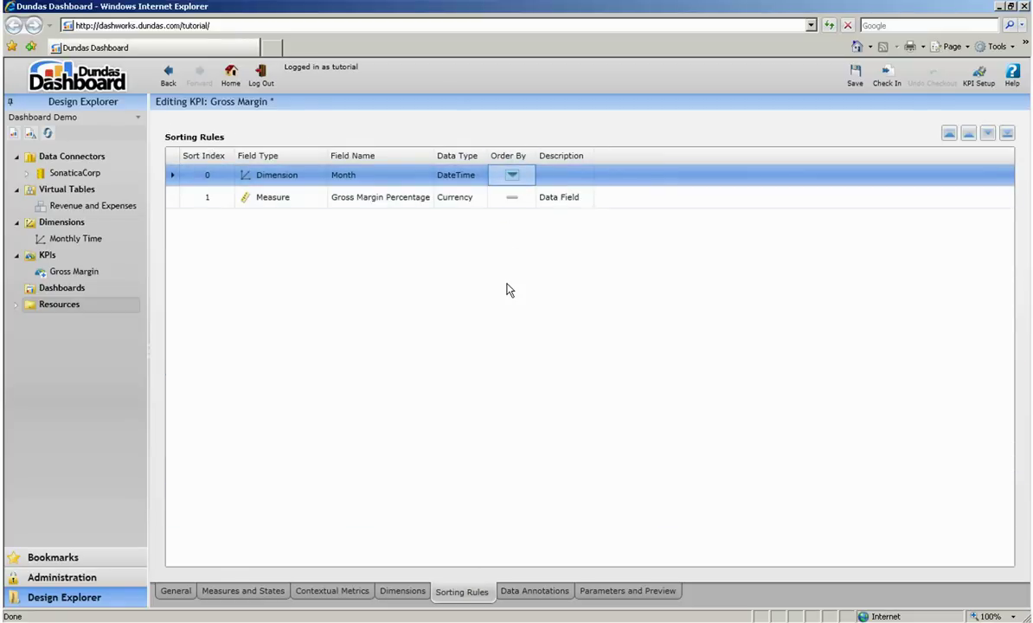
{"action": "left_click", "coordinate": [613, 591]}
{"action": "left_click", "coordinate": [278, 200]}
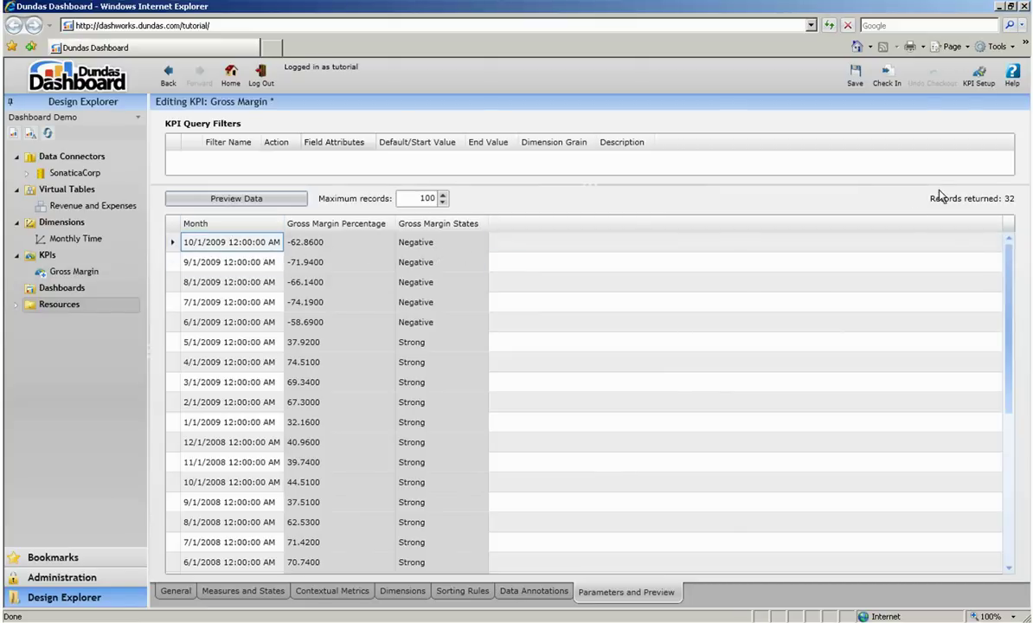
{"action": "left_click", "coordinate": [887, 78]}
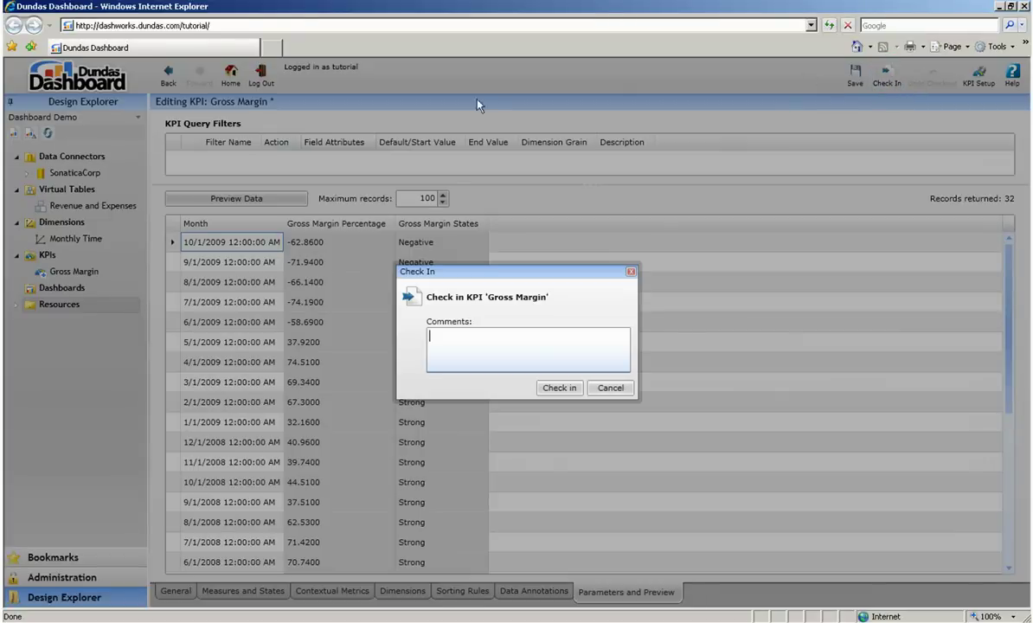
{"action": "left_click", "coordinate": [554, 385]}
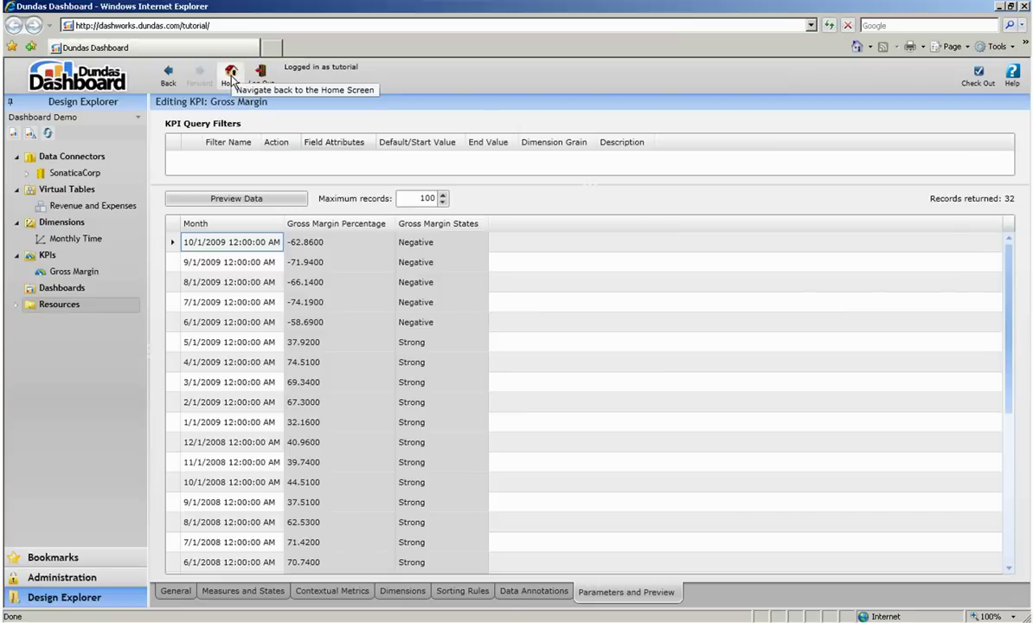
From Home, create a new KPI in the KPIs folder named 'Revenue vs Expenses (M)'.
{"action": "left_click", "coordinate": [231, 76]}
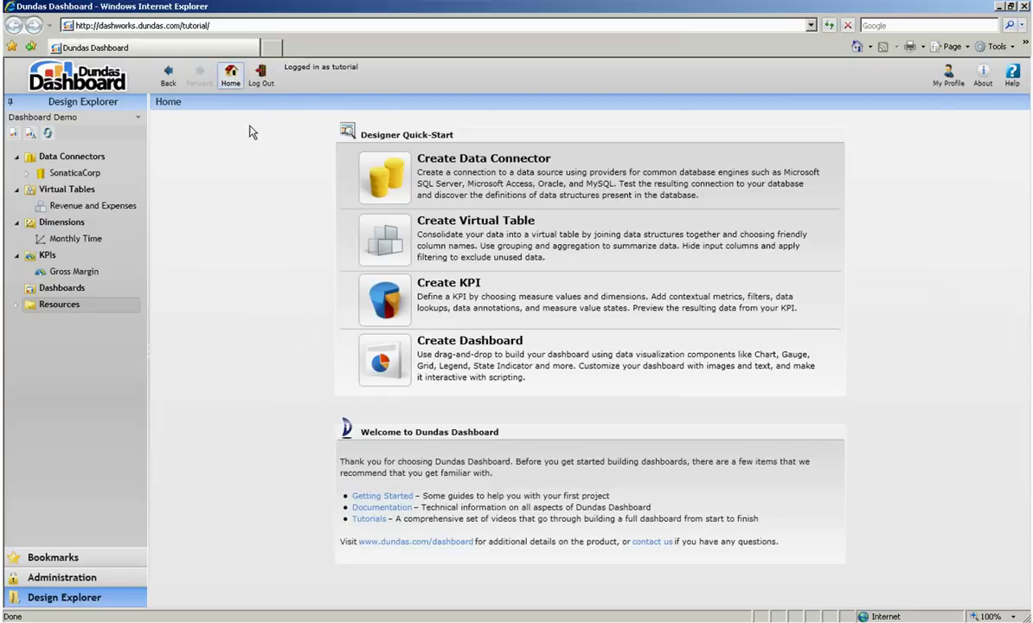
{"action": "right_click", "coordinate": [130, 255]}
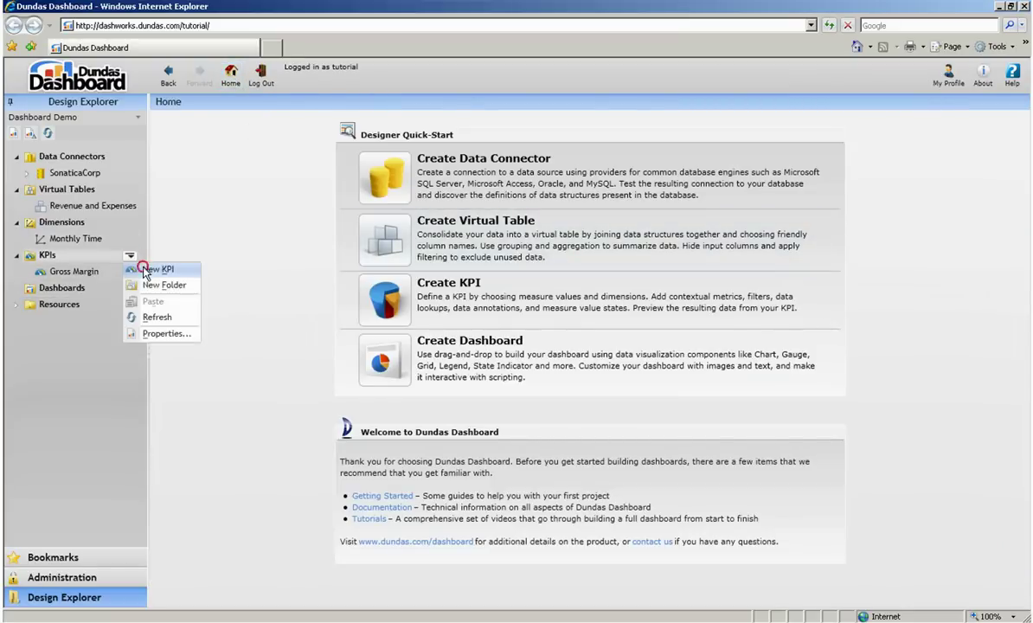
{"action": "left_click", "coordinate": [133, 263]}
{"action": "type", "text": "Revenue vs Expenses (M)"}
{"action": "key", "text": "Return"}
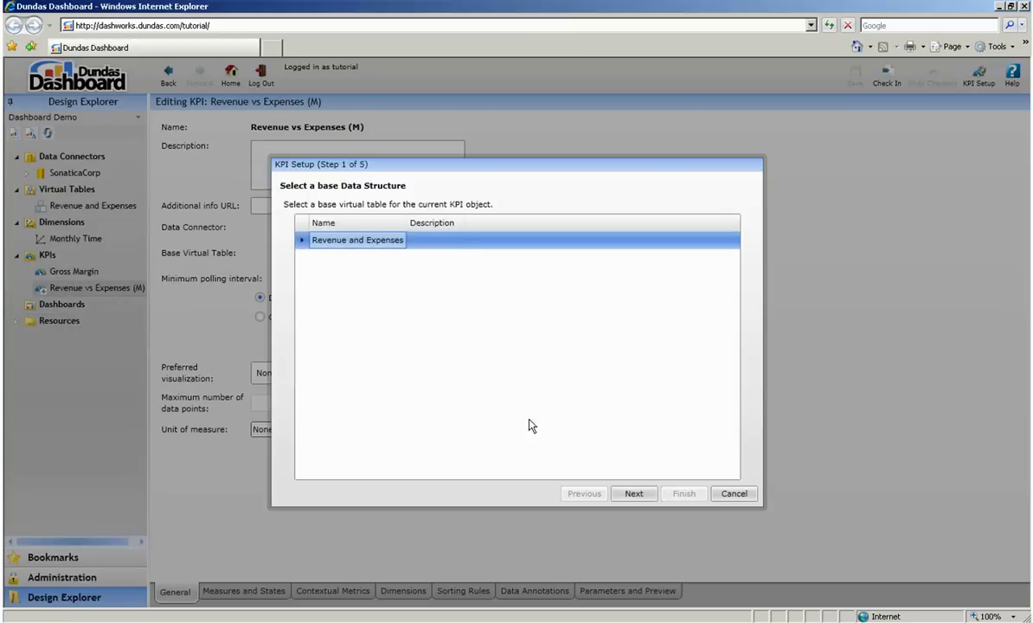
Set up the KPI on Revenue and Expenses: measure Revenue, contextual metric Expenses, dimension Month.
{"action": "left_click", "coordinate": [627, 493]}
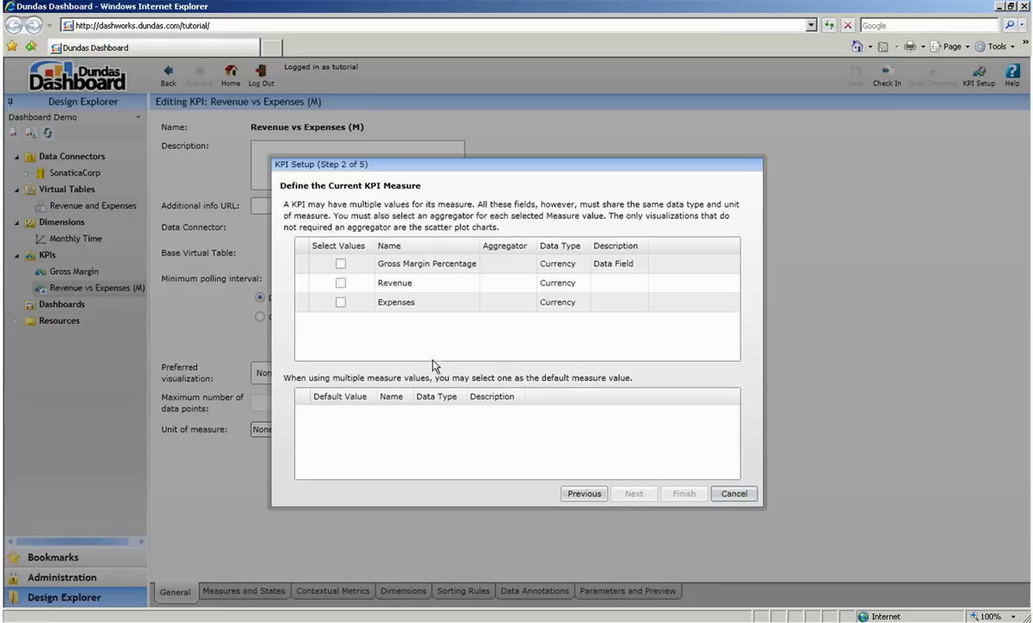
{"action": "left_click", "coordinate": [341, 286]}
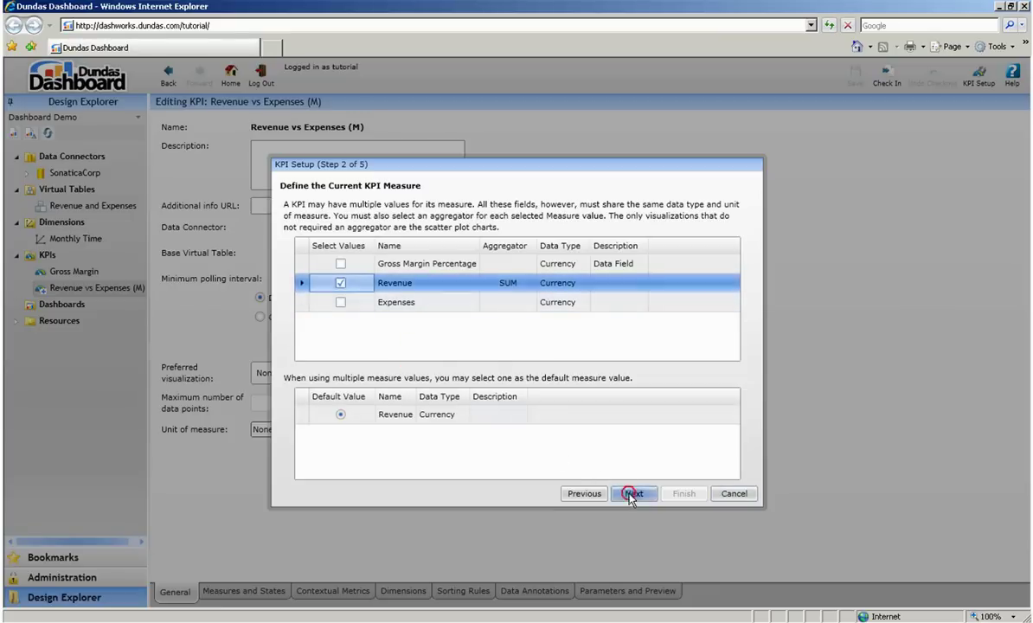
{"action": "left_click", "coordinate": [628, 492]}
{"action": "left_click", "coordinate": [341, 285]}
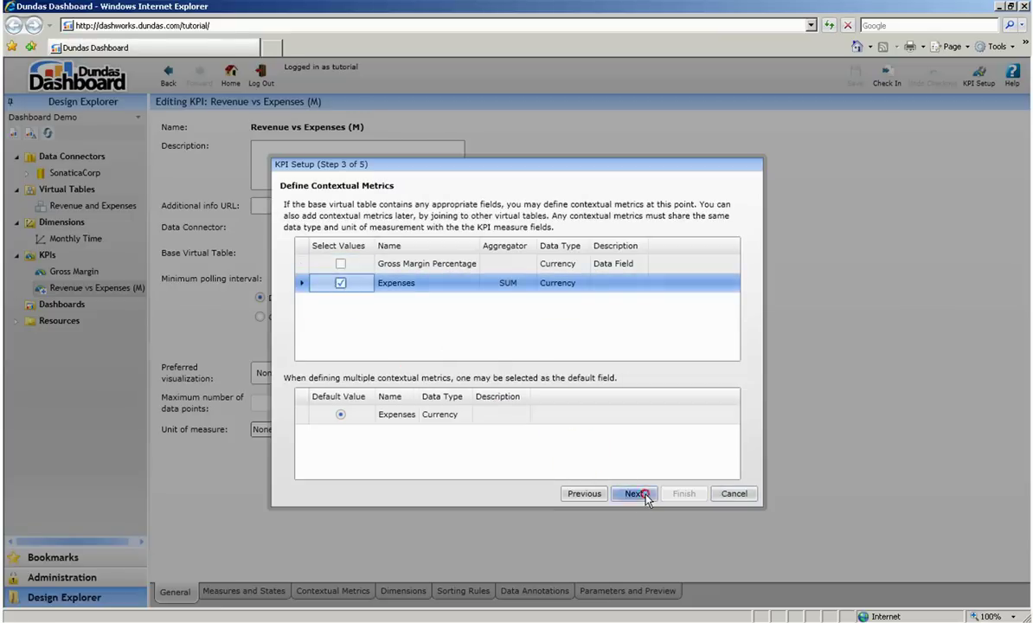
{"action": "left_click", "coordinate": [631, 493]}
{"action": "left_click", "coordinate": [348, 260]}
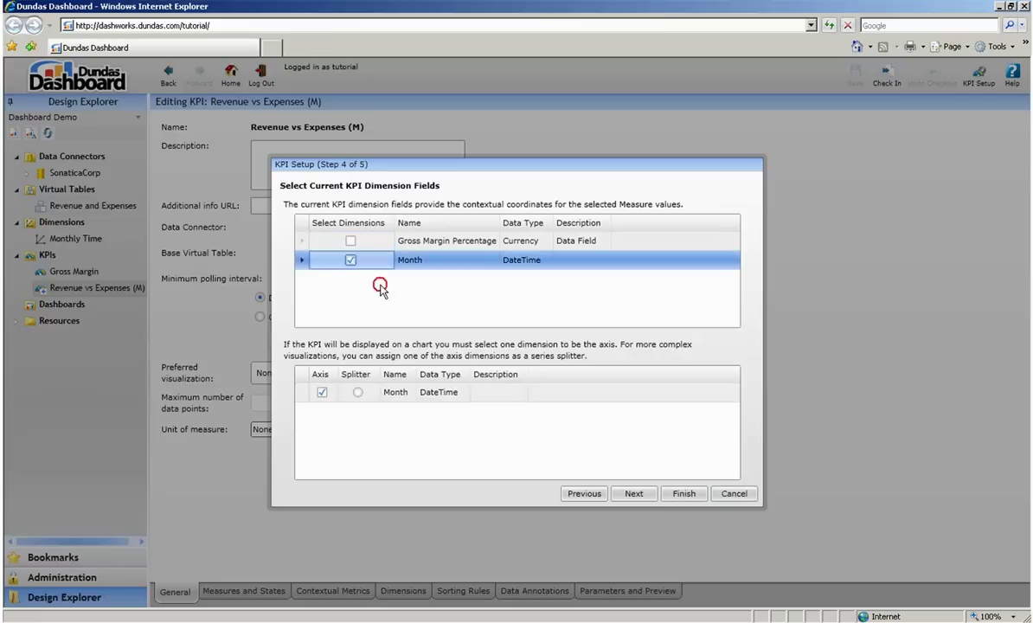
{"action": "left_click", "coordinate": [635, 493]}
{"action": "left_click", "coordinate": [681, 494]}
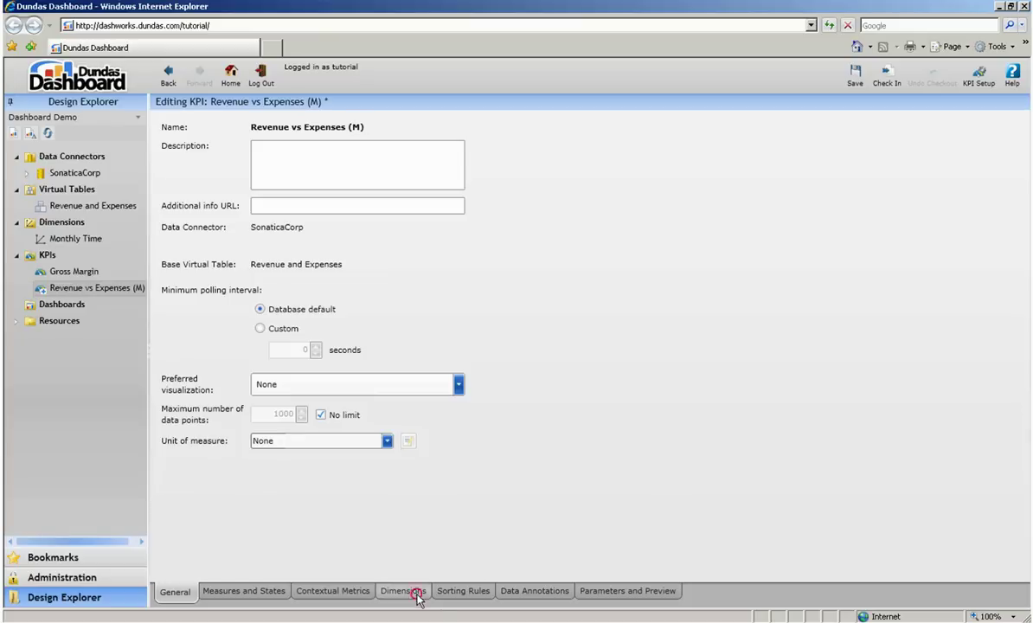
Map Month to the Monthly Time dimension with its Year > Month > Day hierarchy, public, allowing (All).
{"action": "left_click", "coordinate": [403, 592]}
{"action": "left_click", "coordinate": [346, 333]}
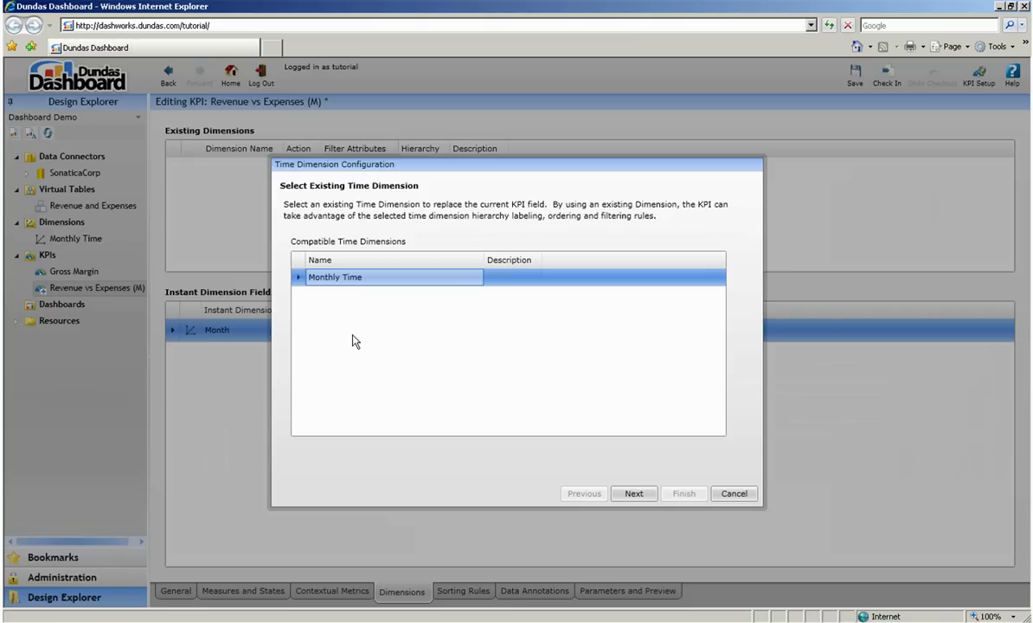
{"action": "left_click", "coordinate": [632, 499]}
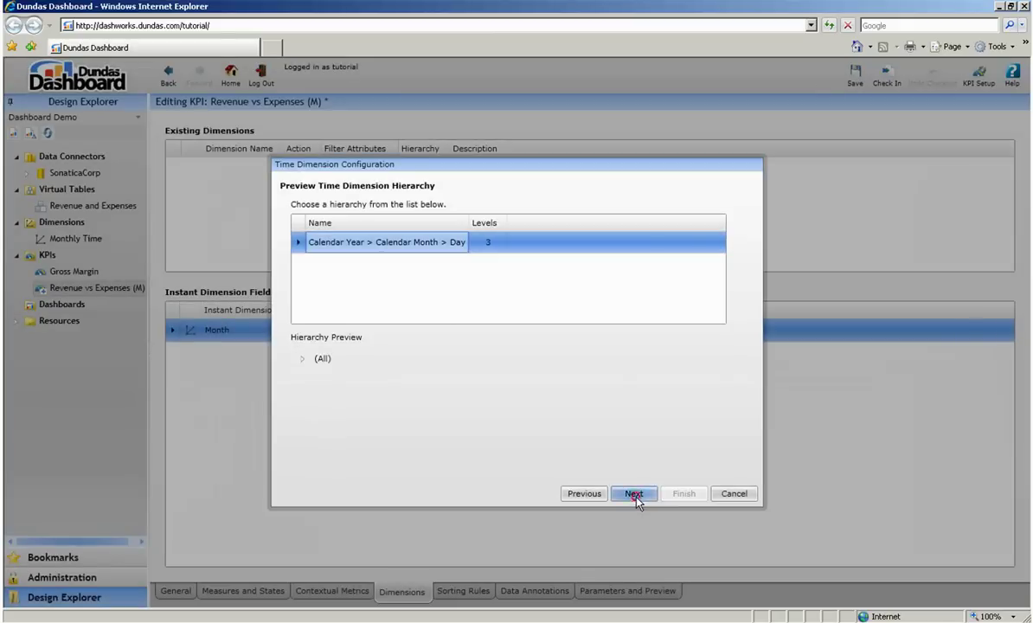
{"action": "left_click", "coordinate": [635, 497]}
{"action": "left_click", "coordinate": [303, 223]}
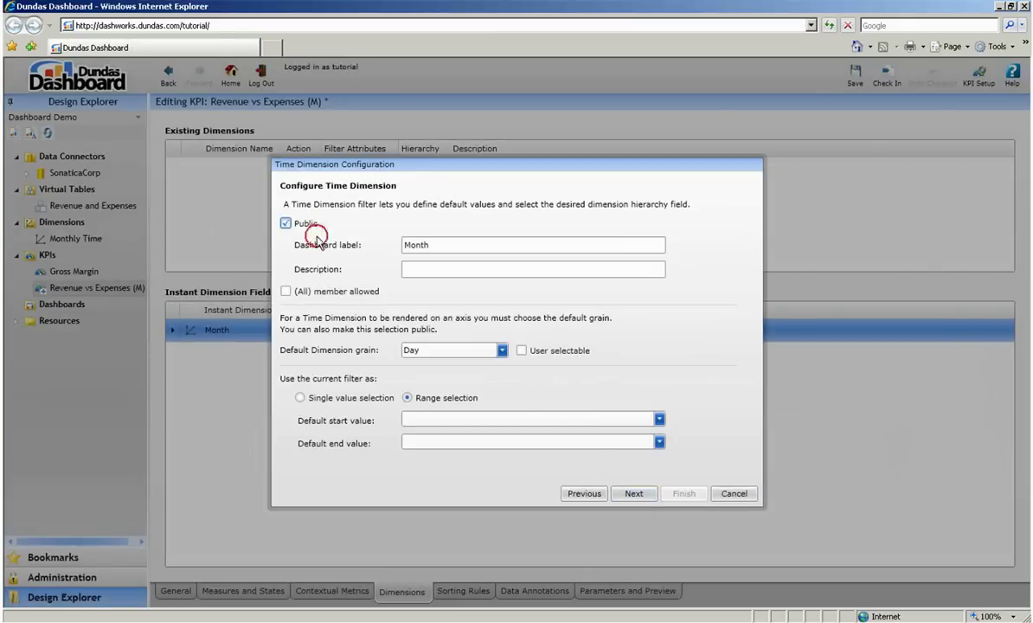
{"action": "left_click", "coordinate": [313, 290]}
Default the Monthly Time grain to Calendar Month over 2007–2009, then preview the KPI's 32 records.
{"action": "left_click", "coordinate": [442, 351]}
{"action": "left_click", "coordinate": [467, 381]}
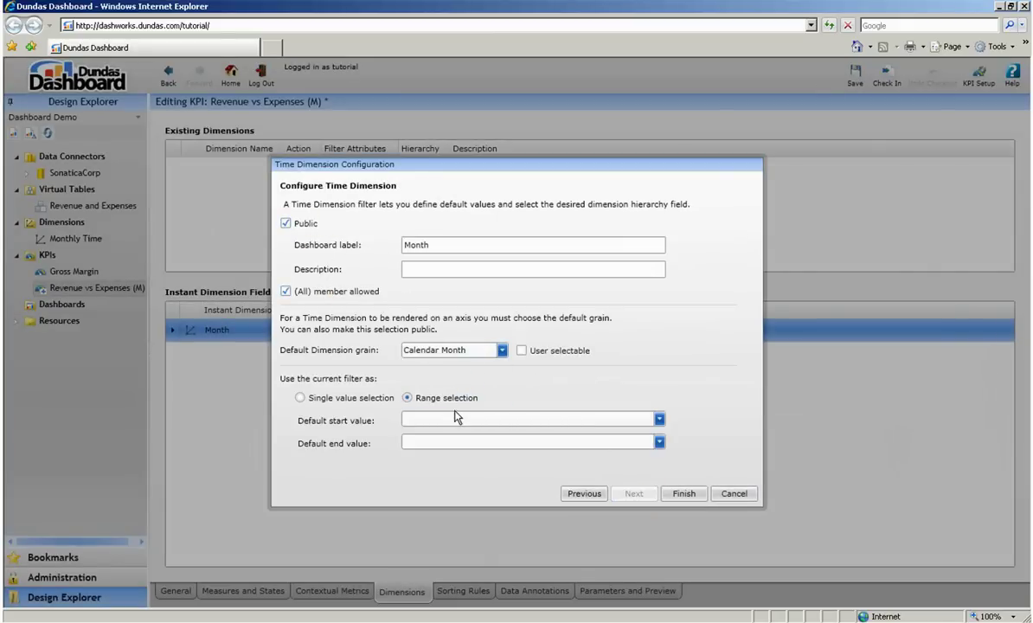
{"action": "left_click", "coordinate": [466, 419]}
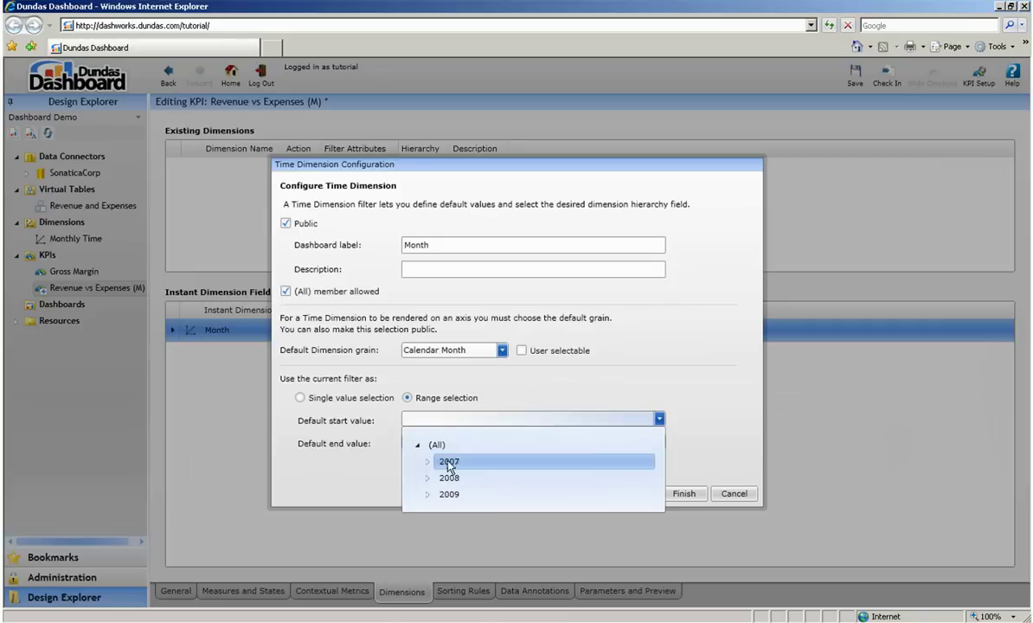
{"action": "left_click", "coordinate": [424, 451]}
{"action": "left_click", "coordinate": [489, 443]}
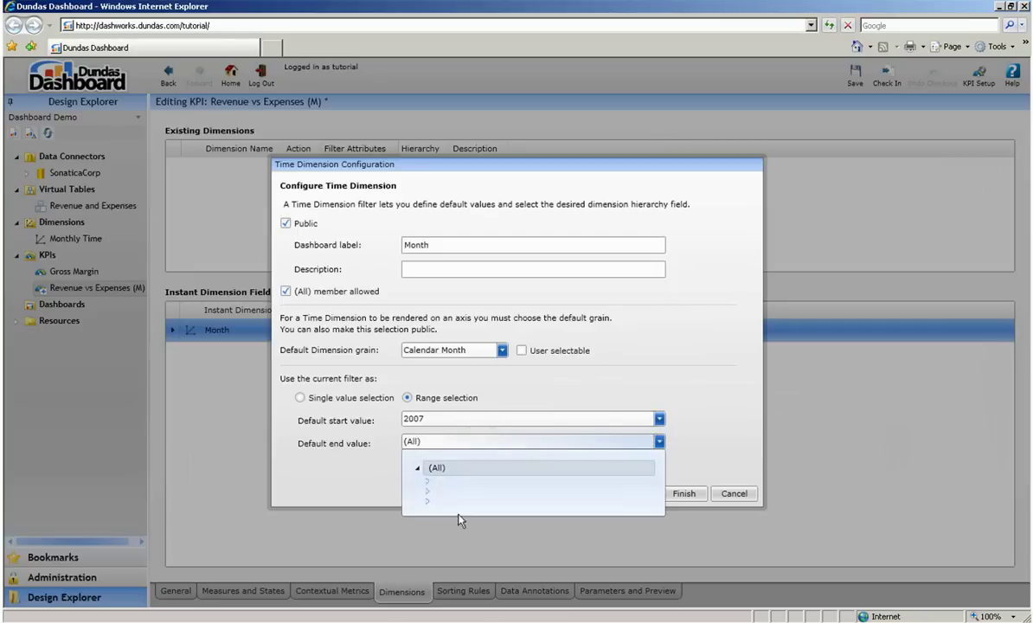
{"action": "left_click", "coordinate": [475, 515]}
{"action": "left_click", "coordinate": [697, 493]}
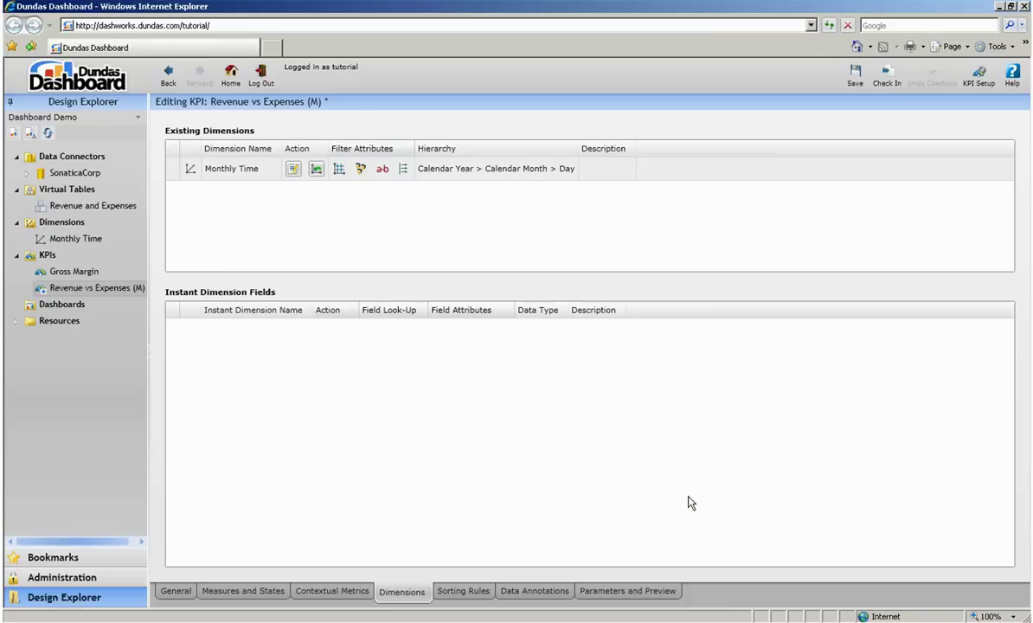
{"action": "left_click", "coordinate": [628, 591]}
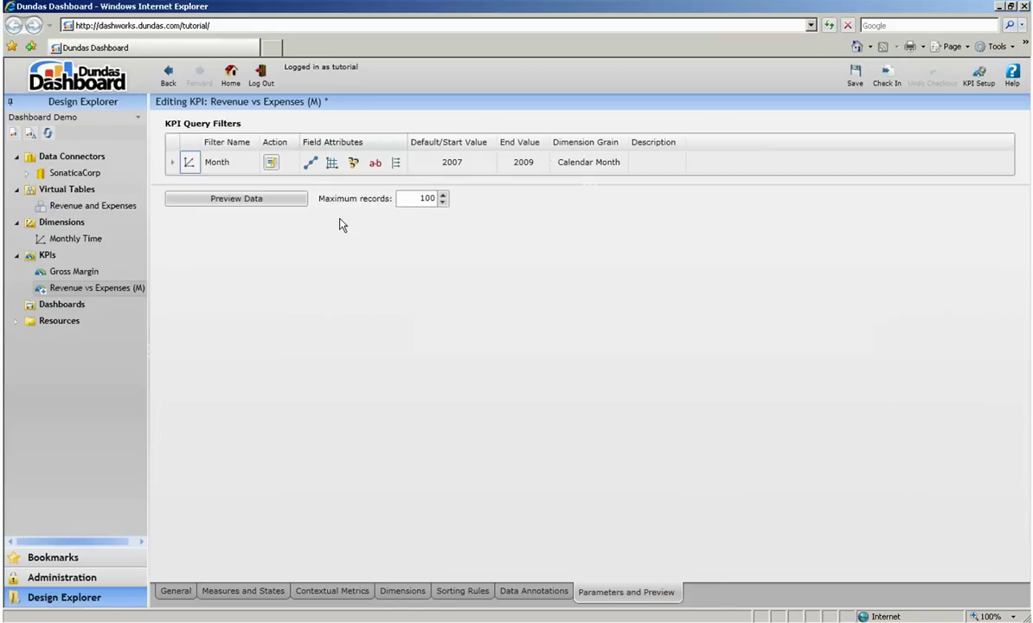
{"action": "left_click", "coordinate": [185, 201]}
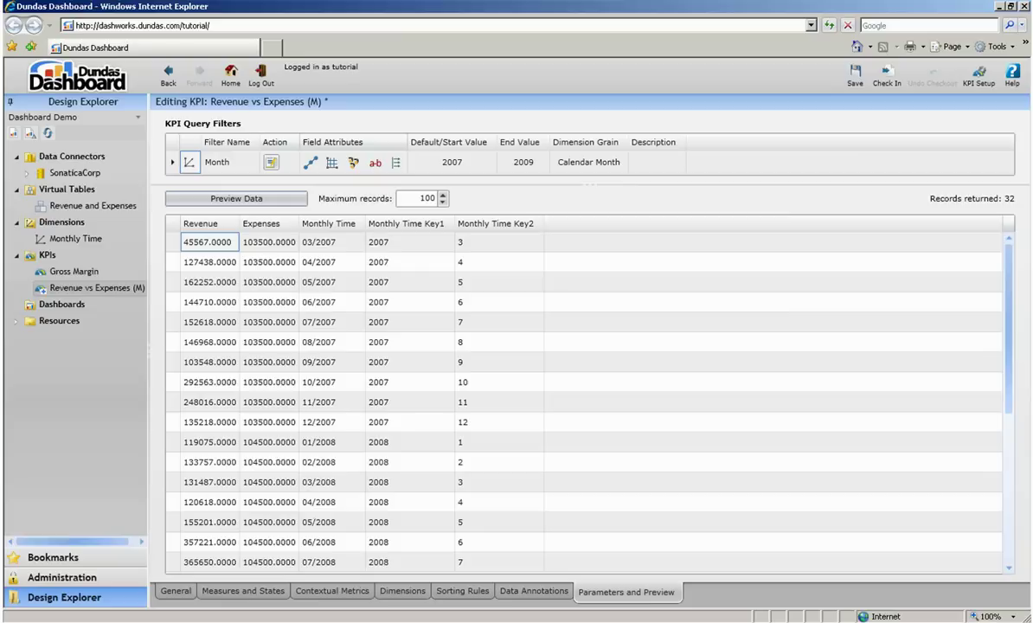